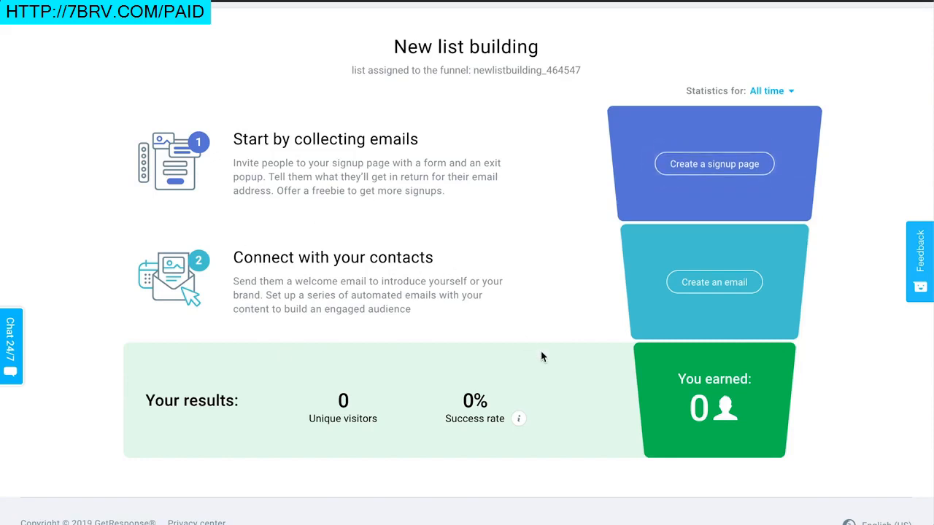
Step: Start creating a signup page for the list-building funnel and browse the template gallery
scroll(544, 355, "up", 2)
left_click(683, 201)
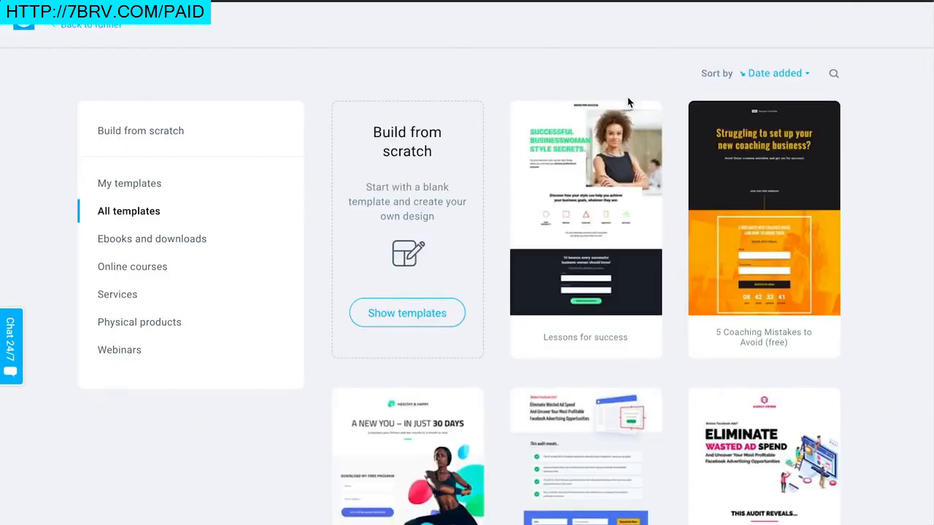
scroll(521, 70, "down", 1)
scroll(522, 71, "up", 2)
scroll(158, 442, "down", 1)
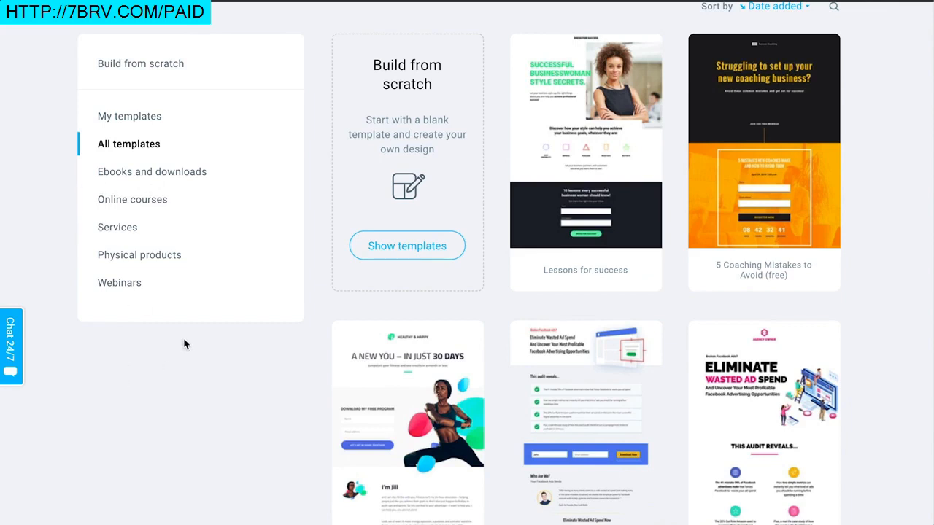
scroll(194, 443, "up", 1)
scroll(193, 443, "down", 1)
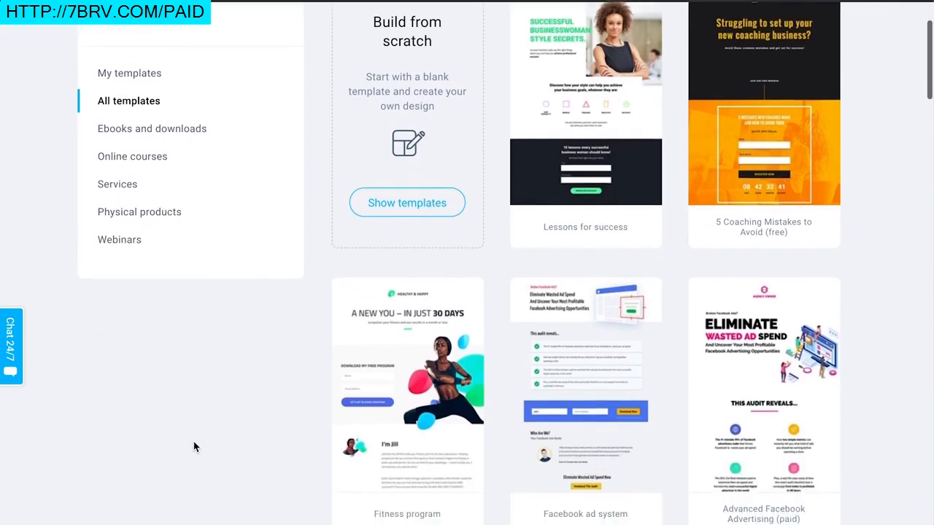
scroll(224, 361, "down", 2)
scroll(223, 367, "up", 3)
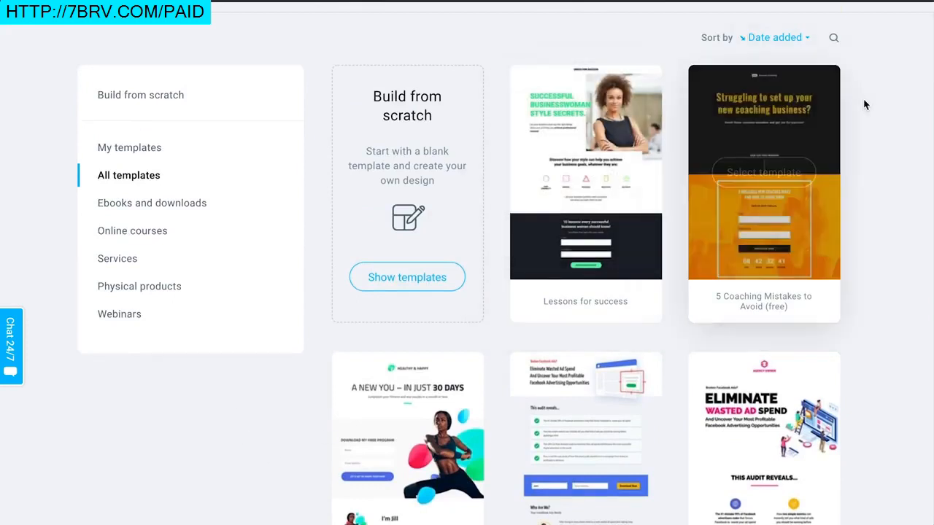
scroll(873, 157, "down", 1)
scroll(873, 154, "down", 1)
scroll(873, 154, "up", 3)
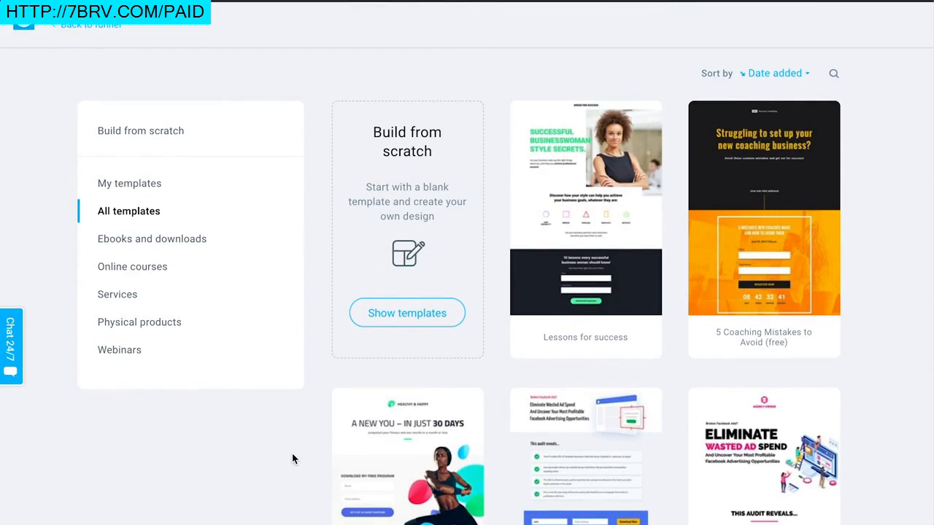
scroll(292, 454, "down", 1)
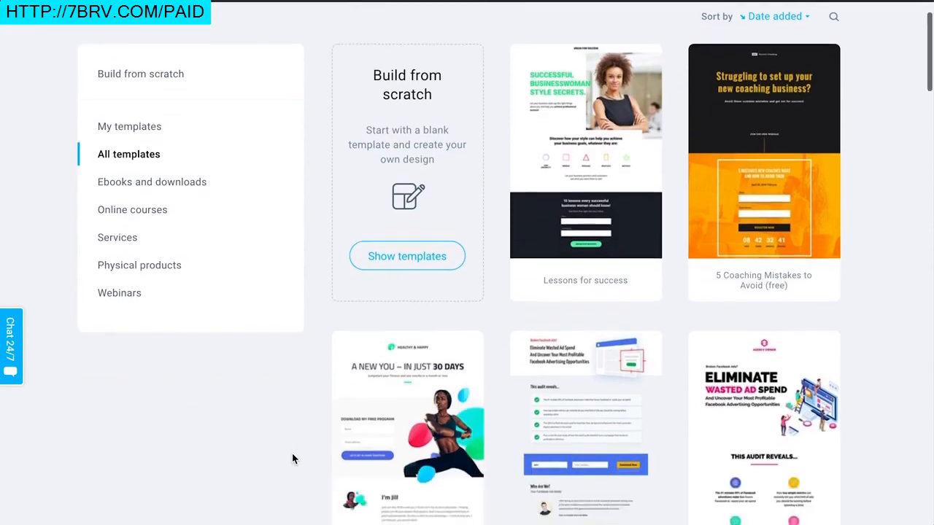
Step: Filter templates to Ebooks and downloads and select the Natural energy guide template
left_click(146, 184)
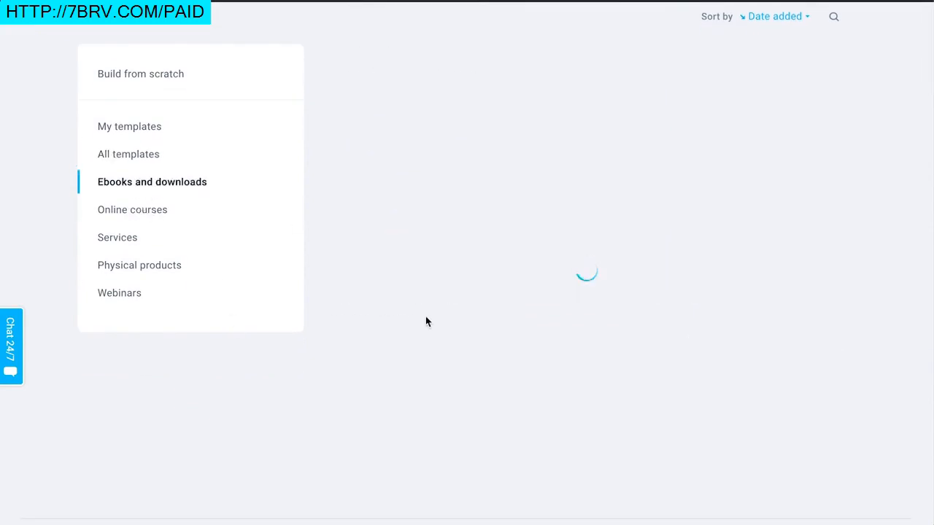
scroll(633, 218, "down", 2)
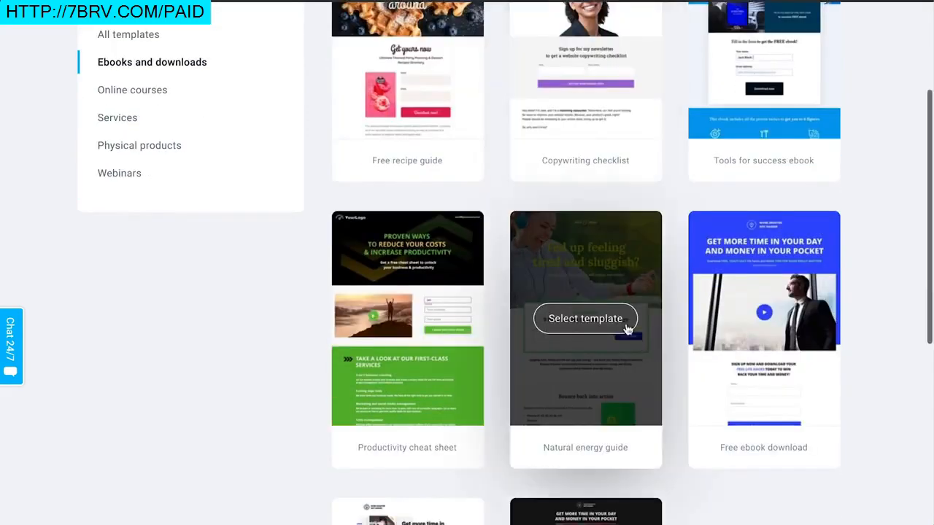
scroll(844, 296, "down", 1)
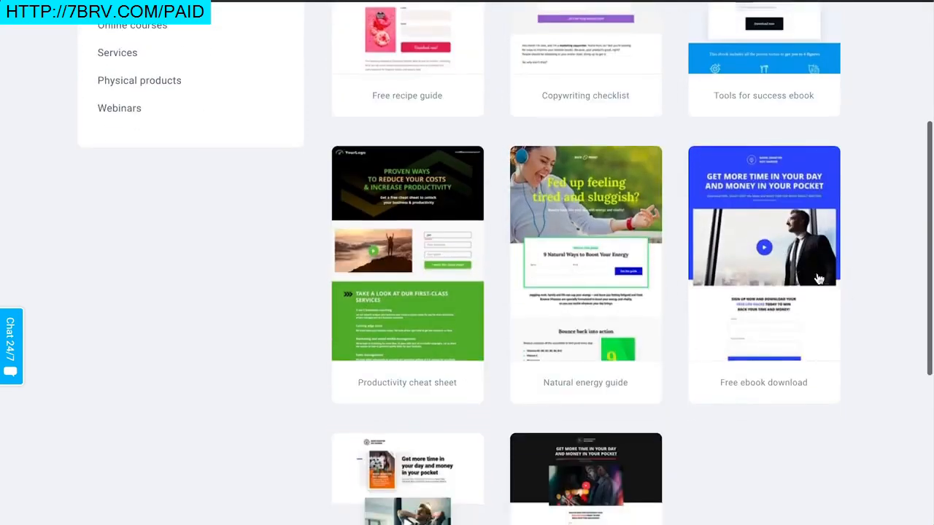
scroll(617, 256, "up", 1)
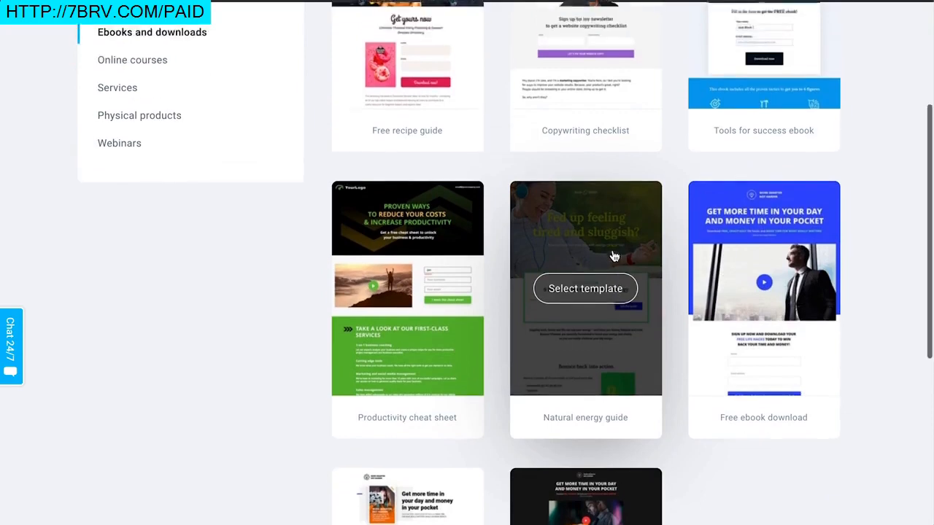
scroll(871, 211, "up", 3)
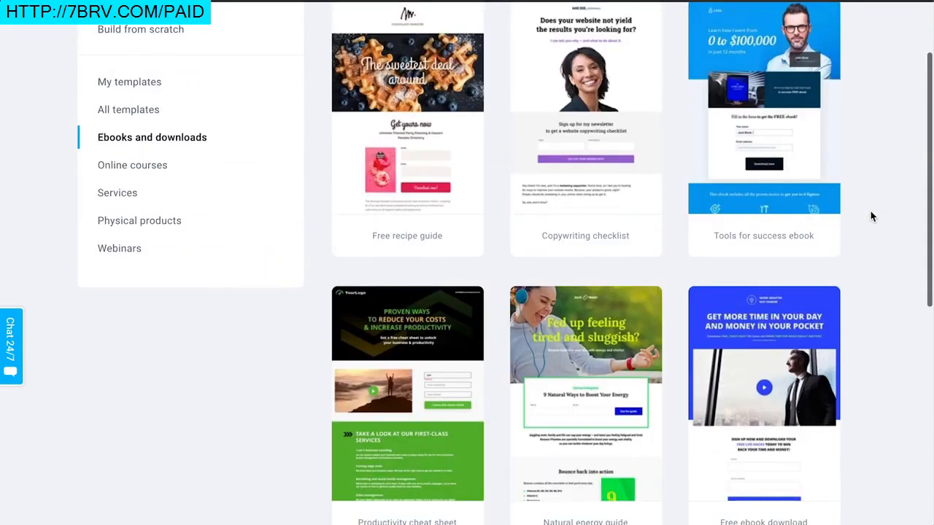
scroll(871, 216, "down", 2)
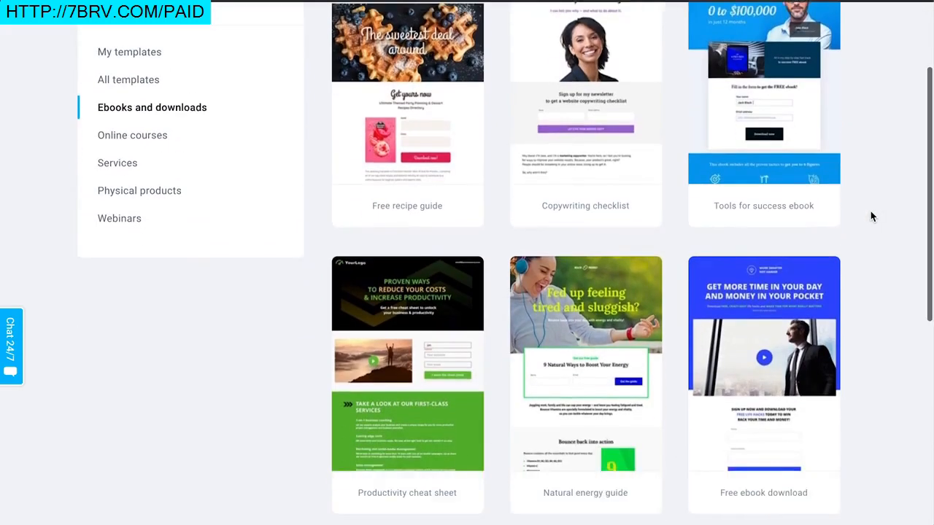
left_click(610, 365)
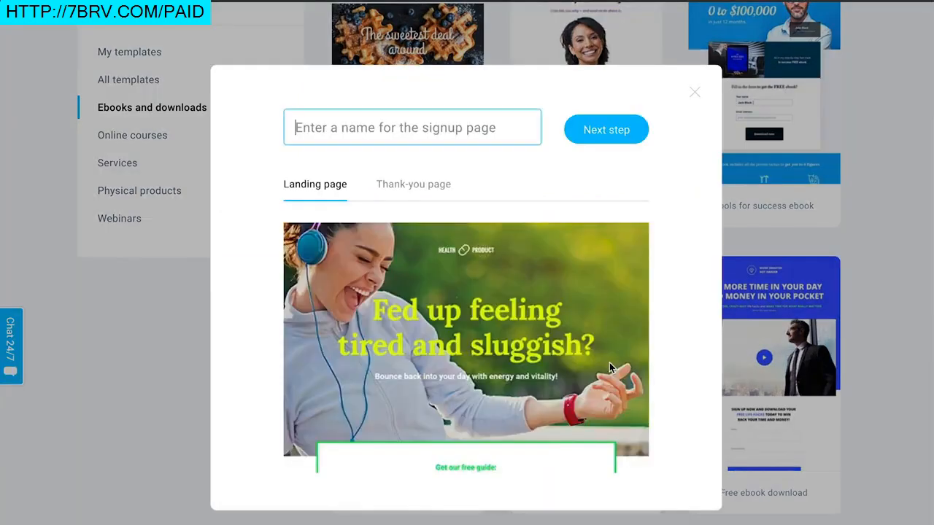
Step: Preview the template's landing page and its thank-you page
scroll(562, 266, "down", 1)
scroll(562, 266, "down", 4)
scroll(562, 310, "up", 5)
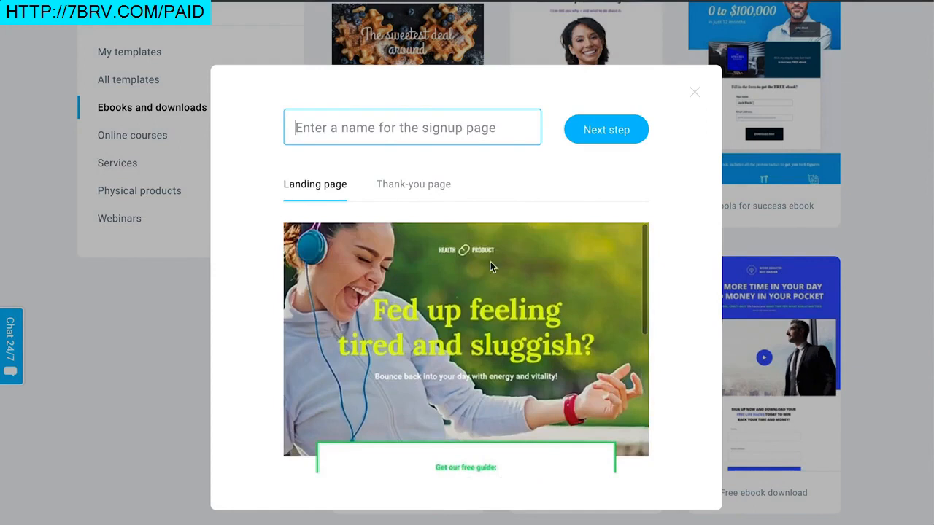
left_click(414, 185)
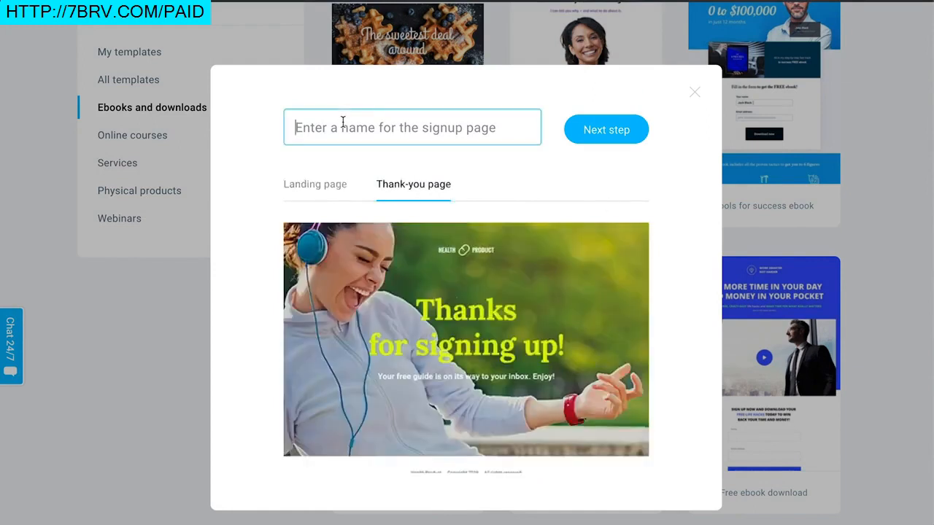
Step: Name the signup page New list building signups and continue to the editor
type("New list buil")
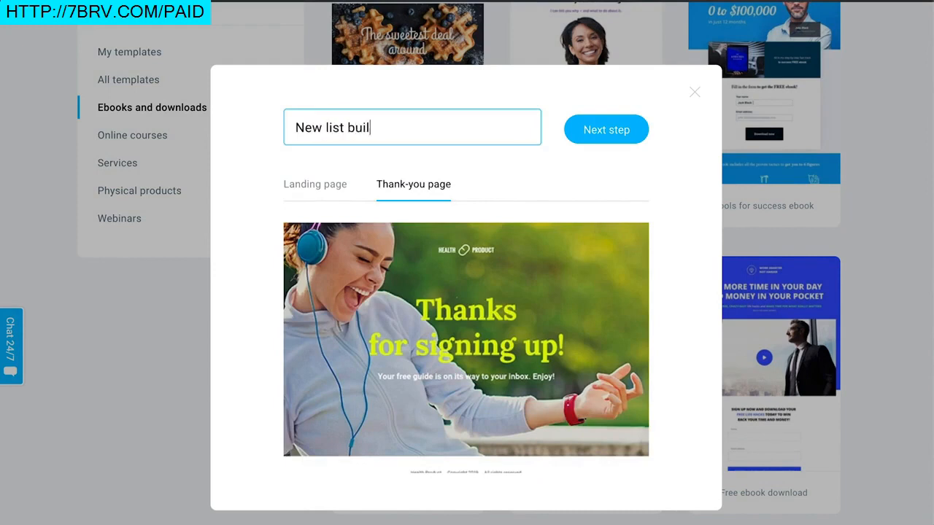
type("ding signups")
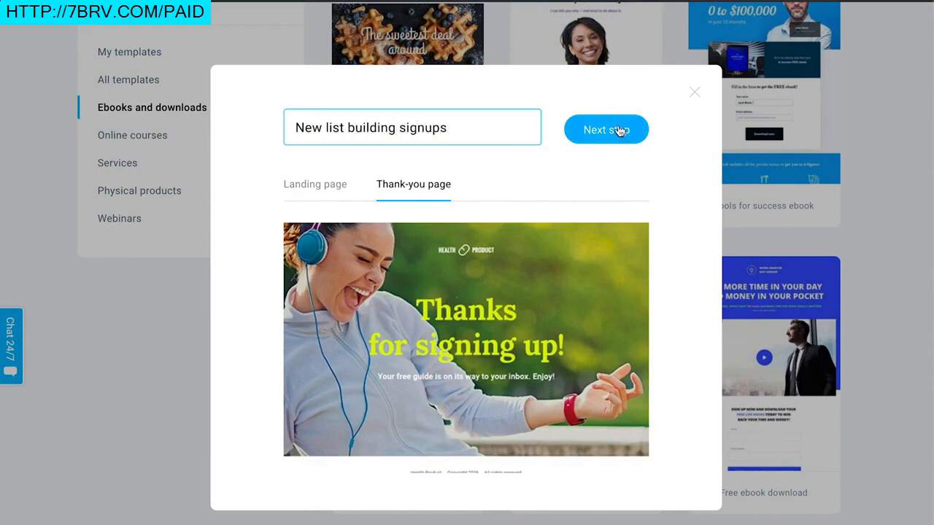
left_click(619, 130)
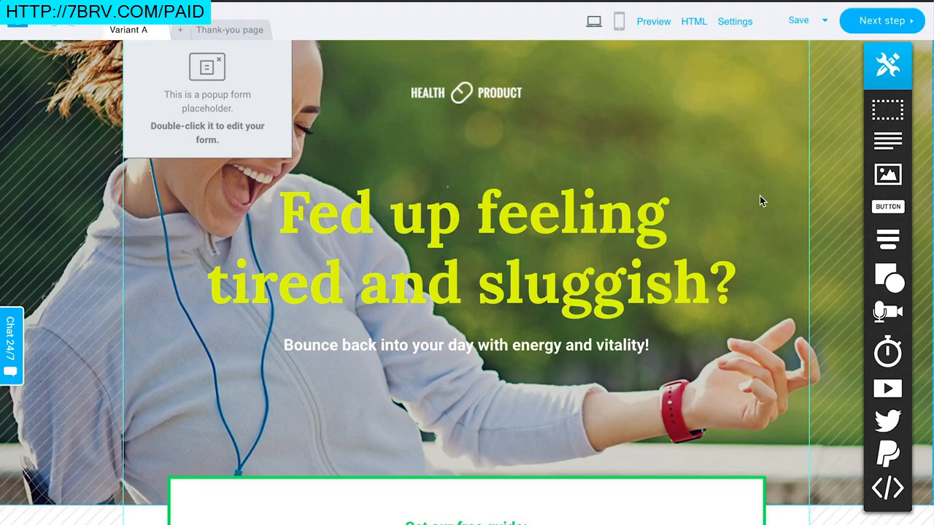
Step: Scroll through the landing page template to review its sections
scroll(760, 196, "down", 5)
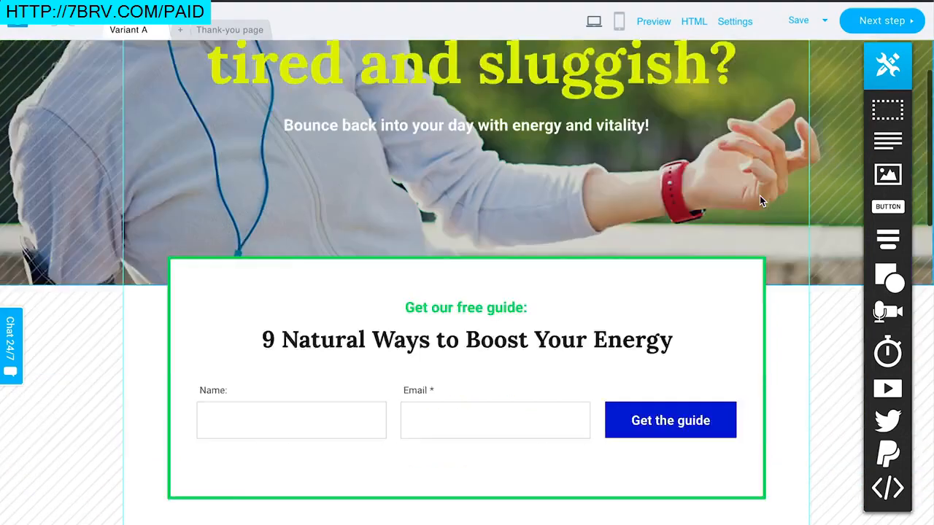
scroll(703, 224, "up", 2)
scroll(703, 224, "up", 4)
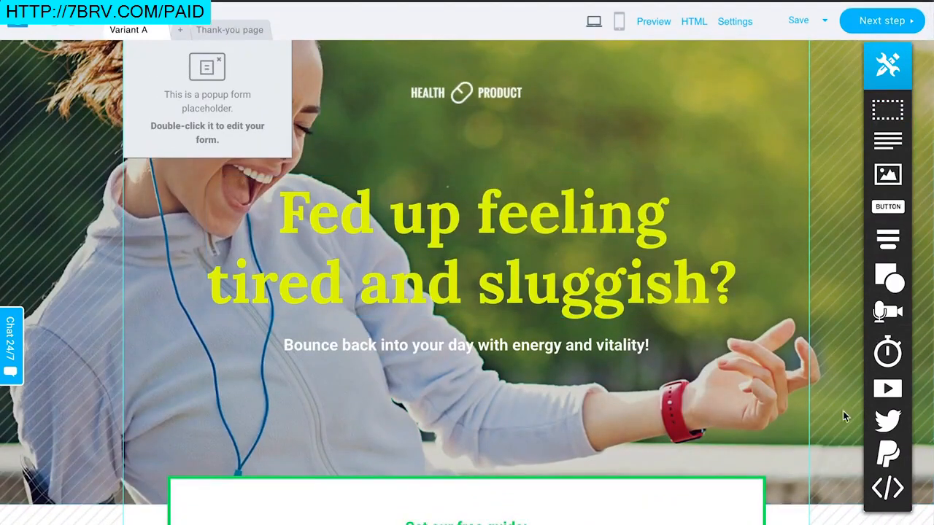
scroll(571, 149, "down", 6)
scroll(571, 154, "down", 8)
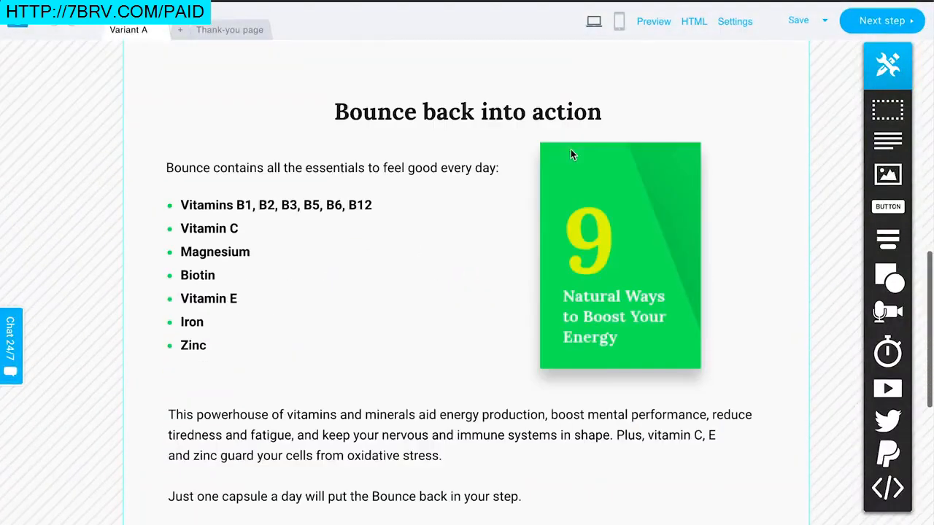
scroll(571, 154, "up", 14)
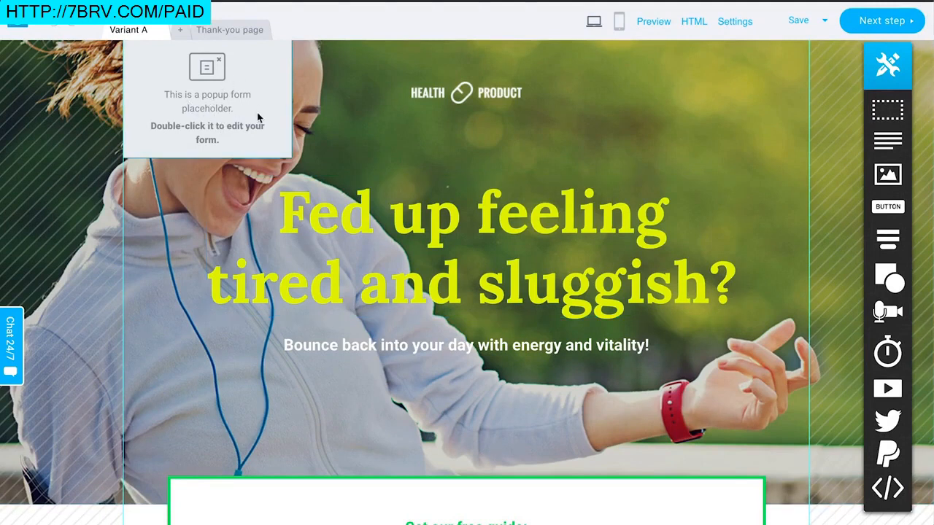
Step: Open the exit popup form, review its content and settings, and close it
double_click(228, 110)
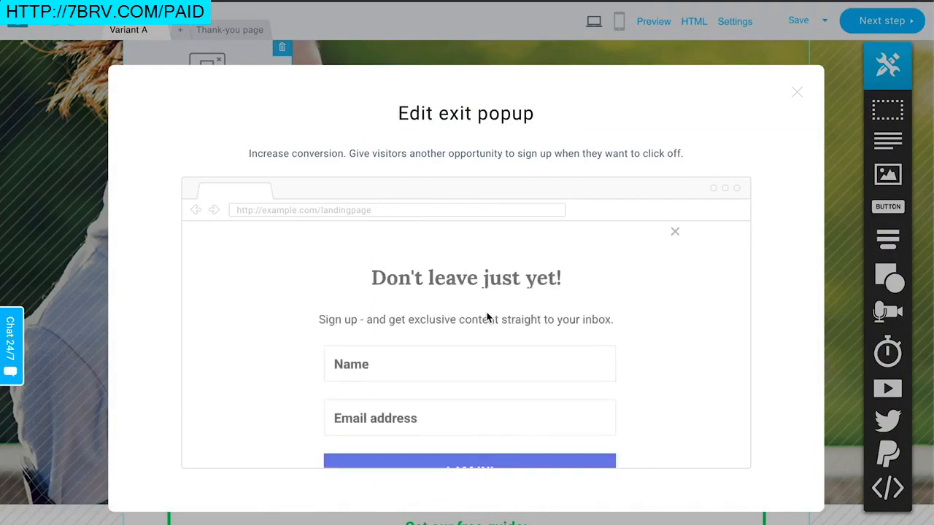
scroll(632, 378, "down", 3)
scroll(632, 377, "up", 3)
scroll(632, 378, "down", 5)
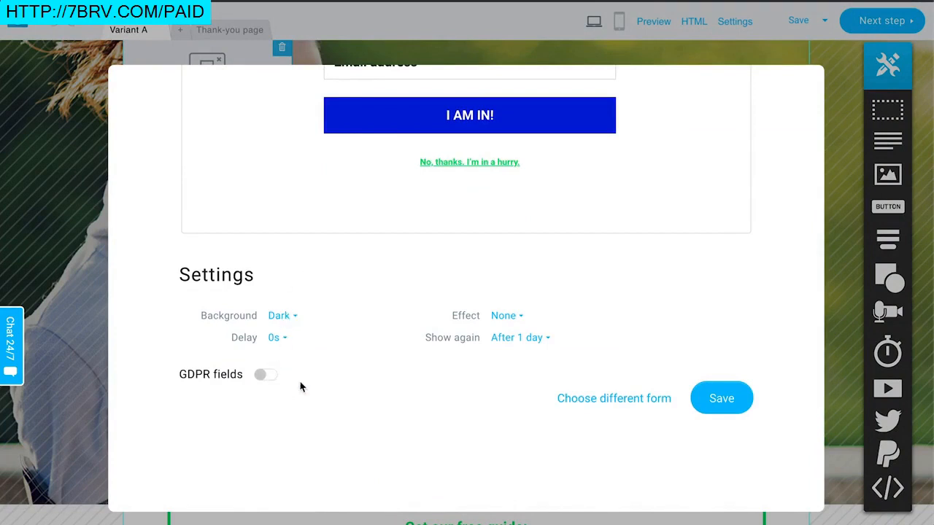
scroll(619, 363, "up", 5)
scroll(490, 284, "up", 2)
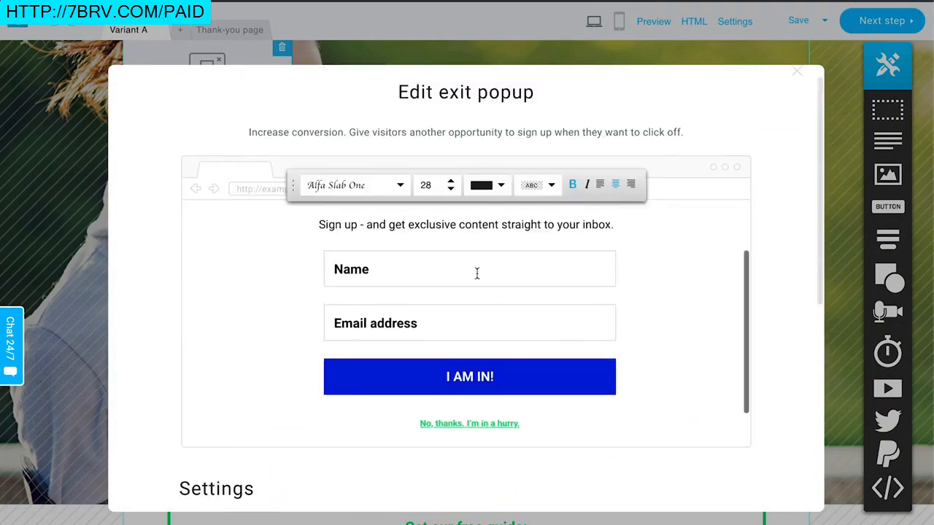
scroll(457, 253, "up", 2)
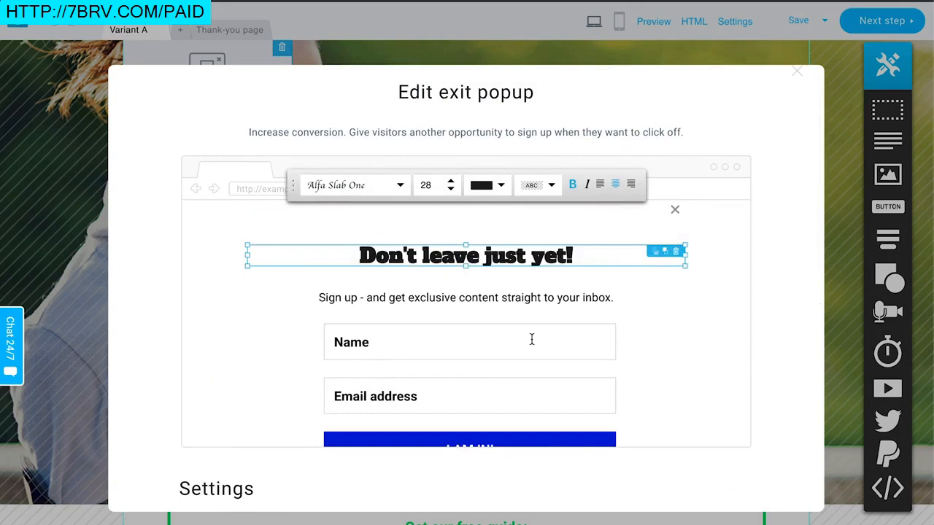
scroll(532, 339, "down", 5)
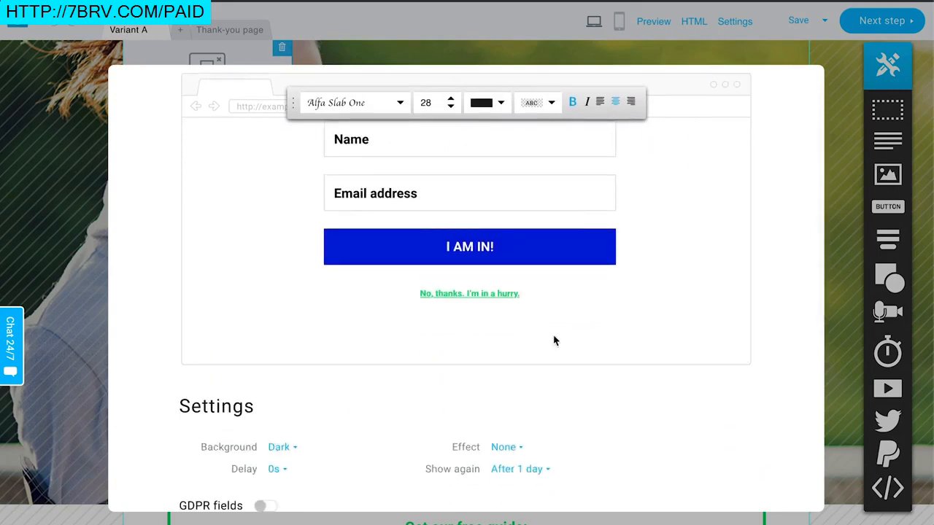
scroll(544, 343, "up", 3)
scroll(726, 367, "up", 3)
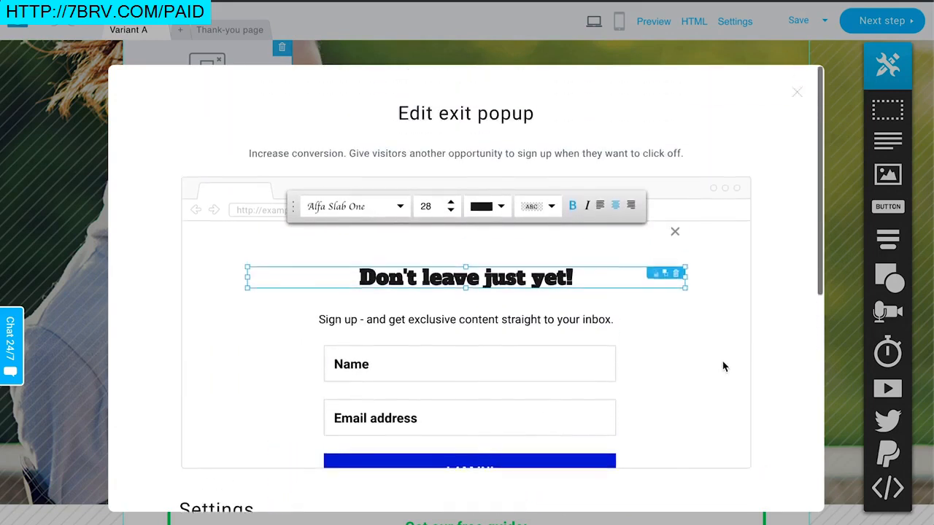
left_click(798, 96)
Step: Switch between the thank-you page and the landing page variant to compare them
left_click(245, 32)
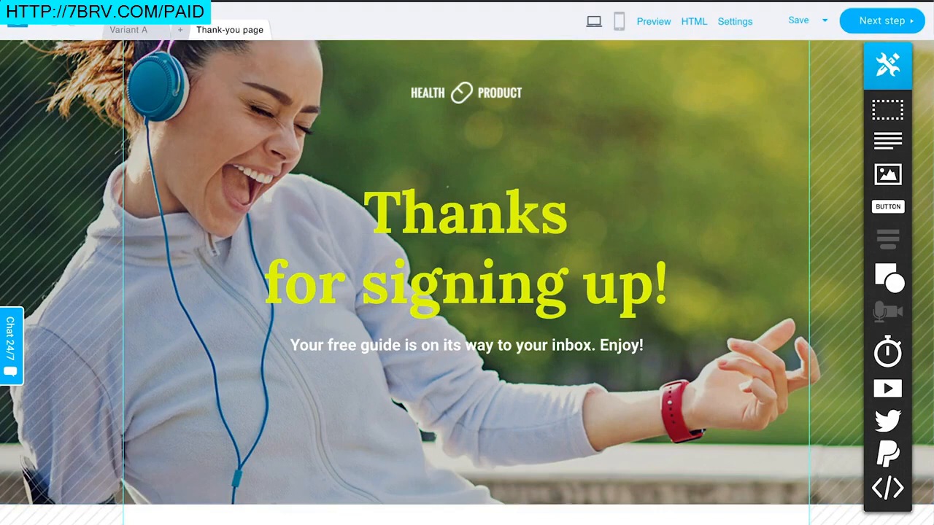
left_click(128, 31)
scroll(511, 328, "down", 3)
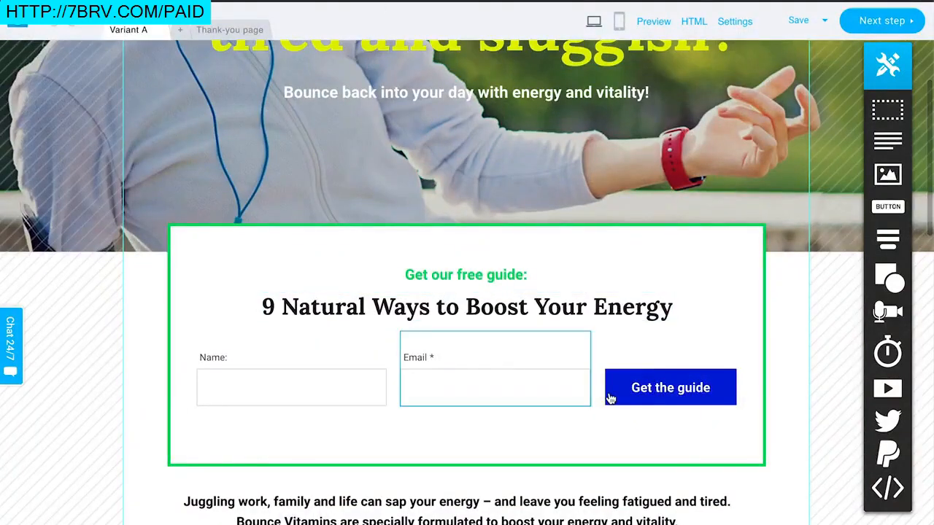
left_click(247, 30)
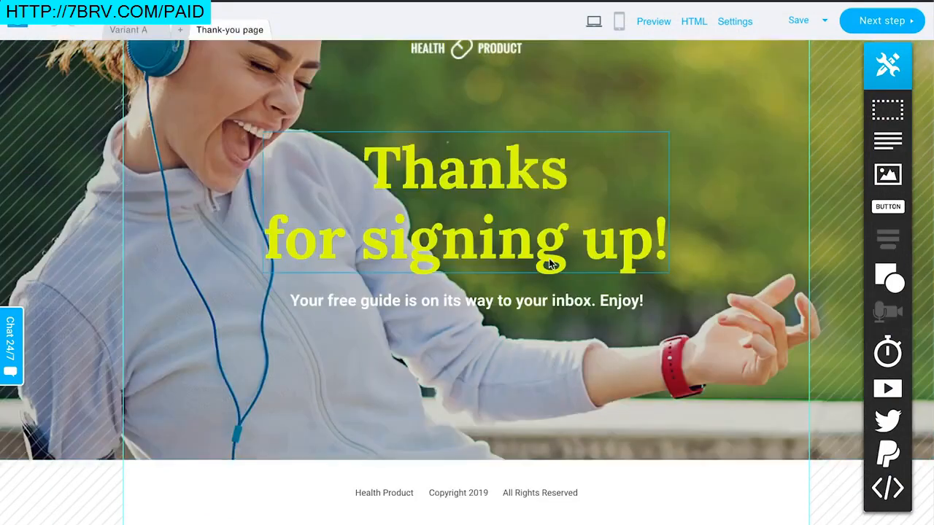
scroll(550, 262, "up", 2)
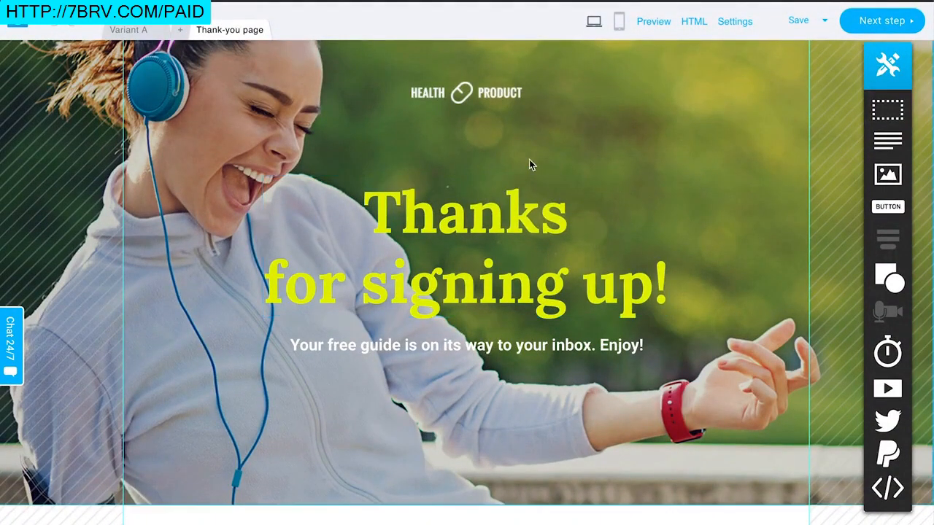
scroll(560, 136, "down", 2)
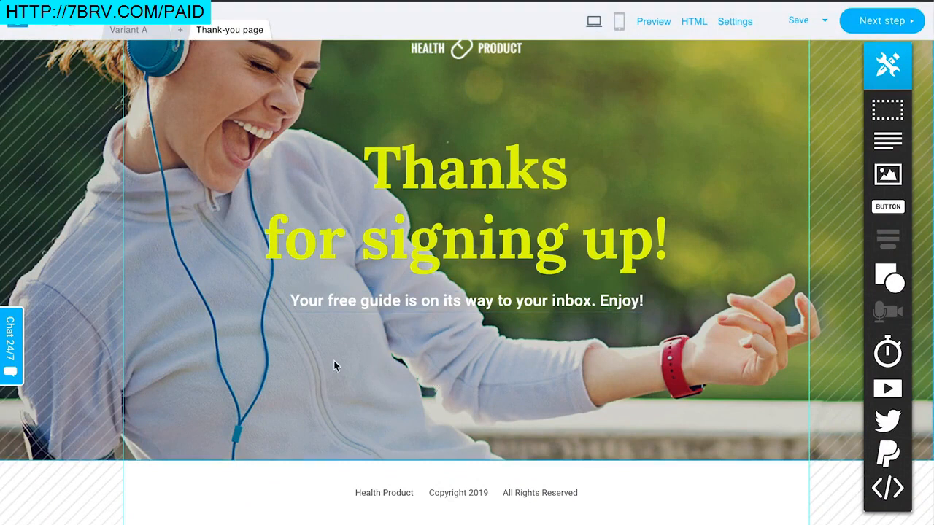
Step: Try adding a button below the thank-you message and opening its link settings, then delete the button
left_click_drag(888, 208, 447, 368)
double_click(447, 368)
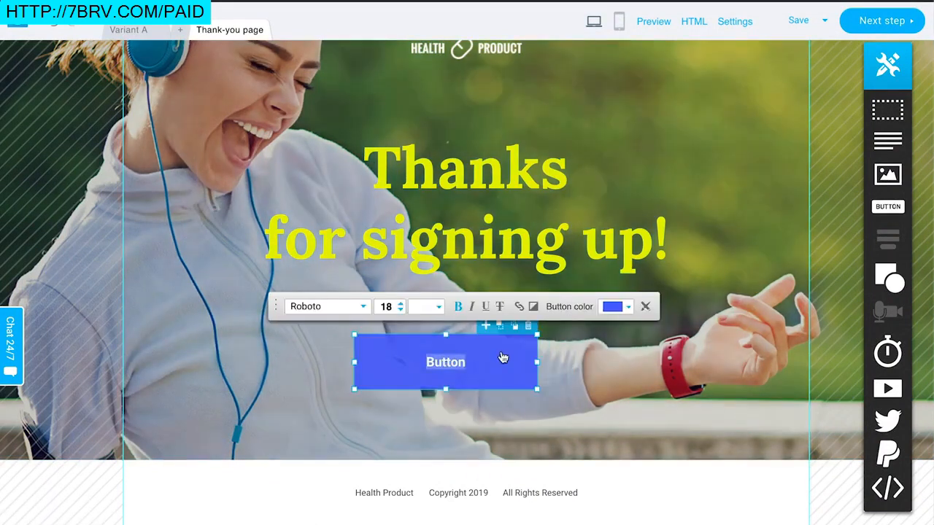
left_click(518, 306)
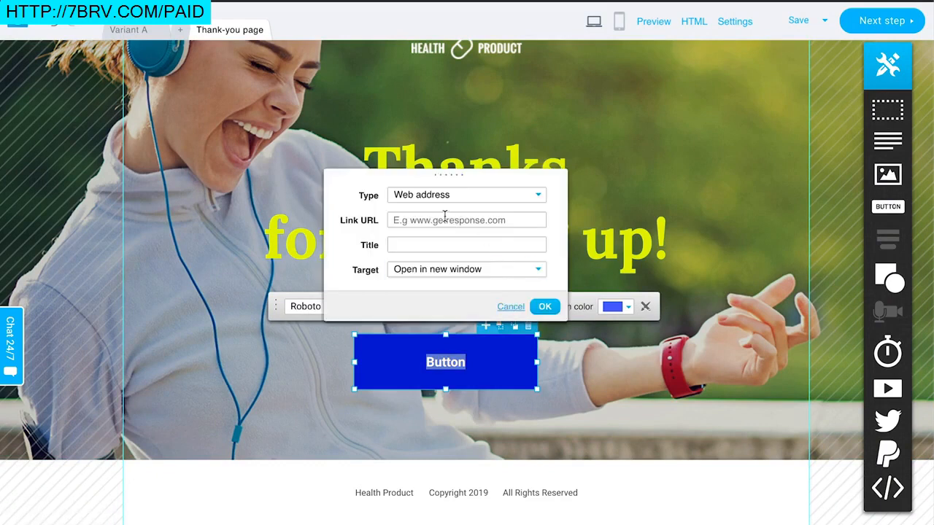
left_click(512, 307)
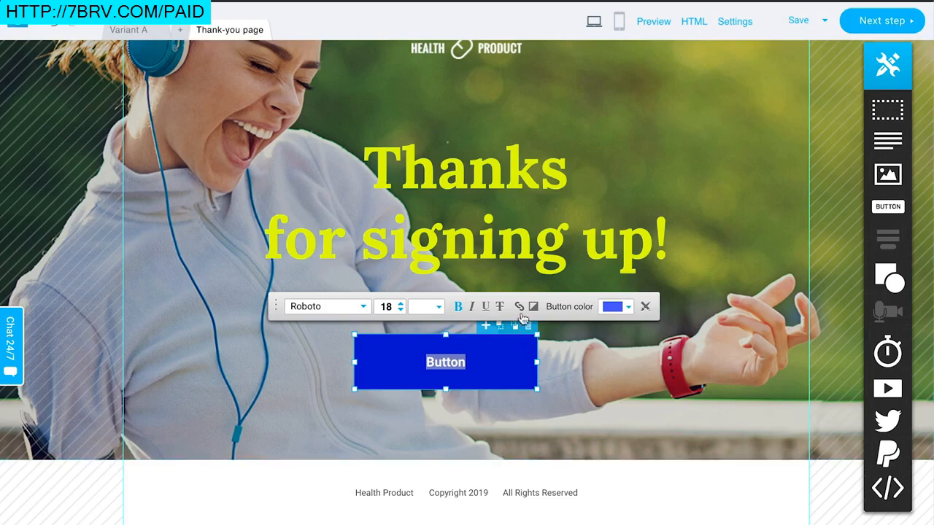
left_click(528, 327)
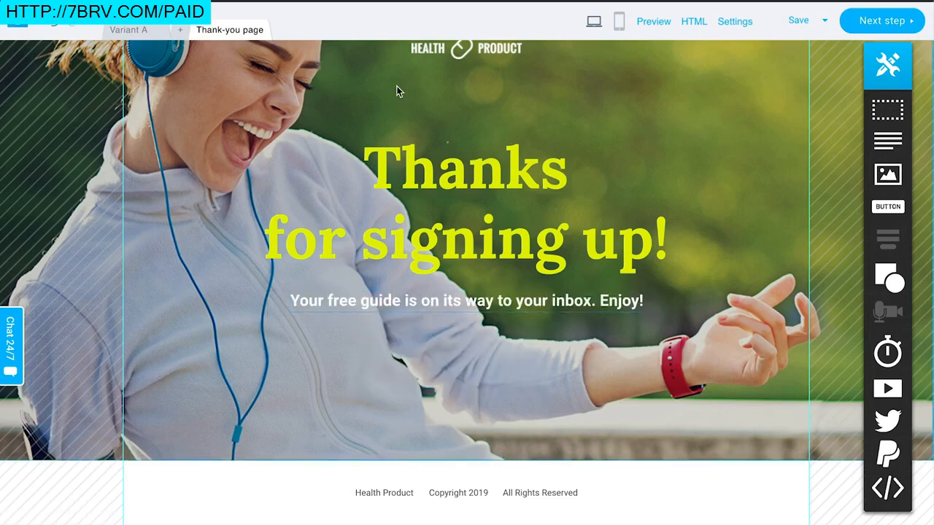
Step: Select the logo on the thank-you page, then return to the landing page variant
scroll(380, 152, "up", 1)
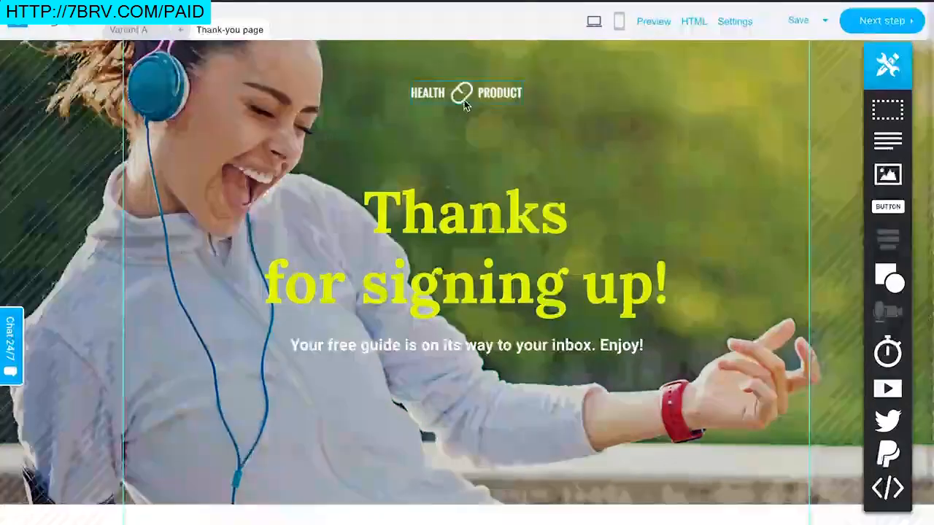
left_click(454, 96)
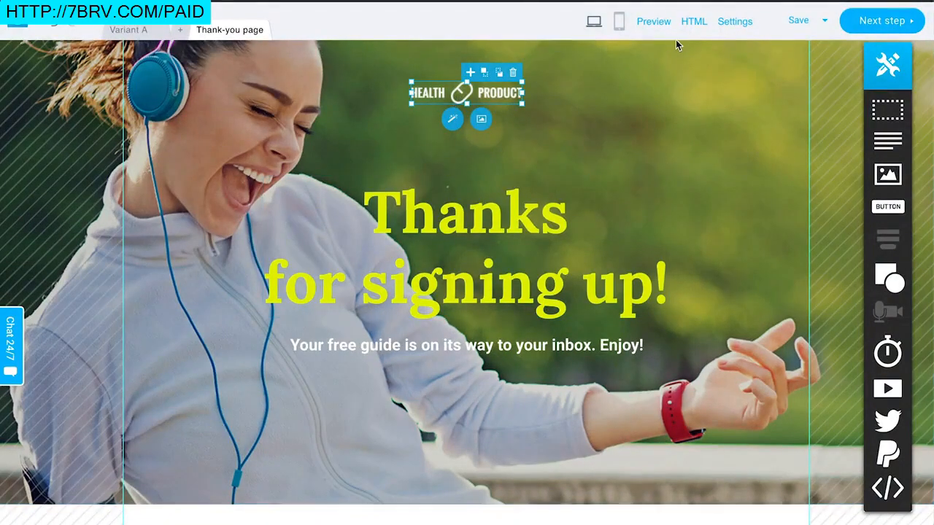
left_click(125, 29)
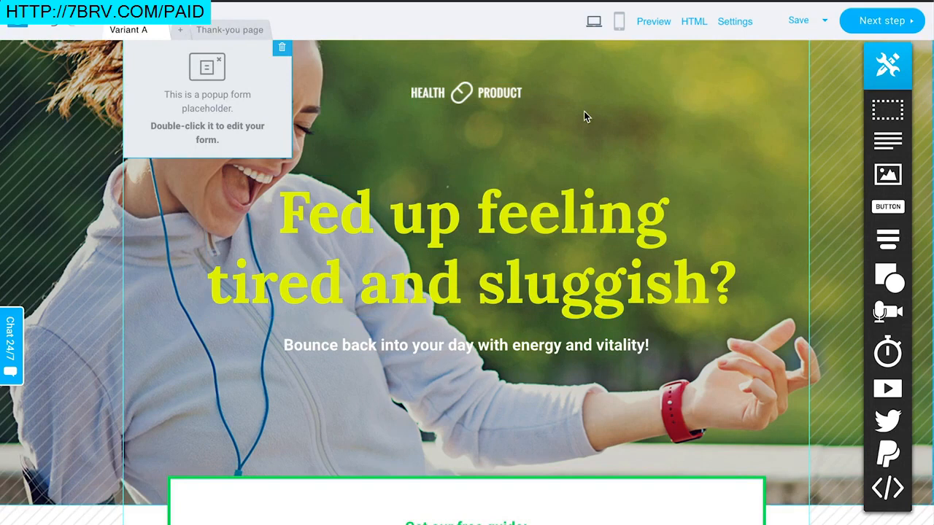
Step: Scroll through the Variant A landing page to review its headline, signup forms and content sections
scroll(611, 238, "down", 1)
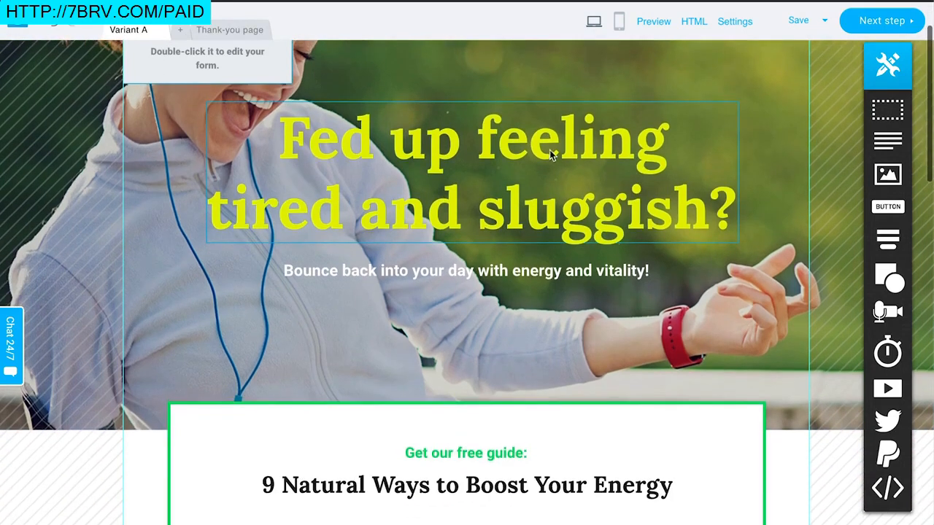
scroll(549, 149, "down", 1)
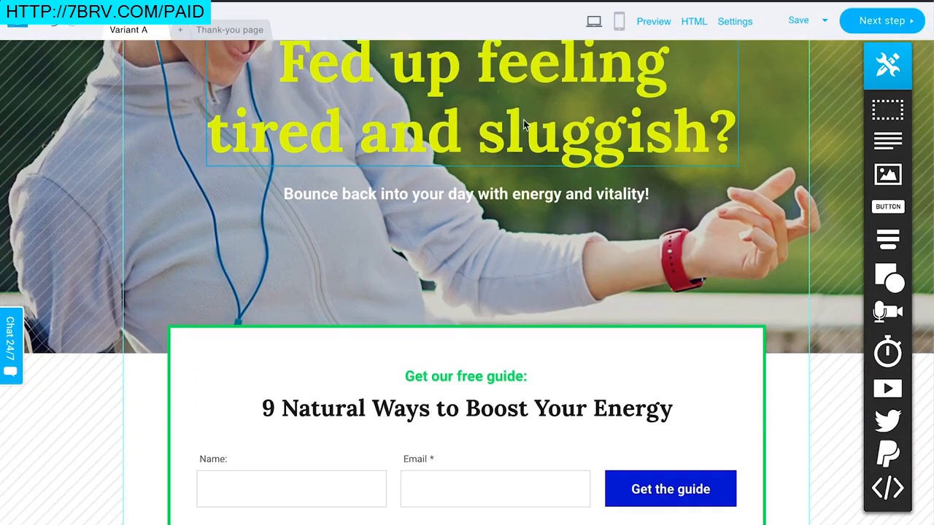
scroll(523, 122, "down", 2)
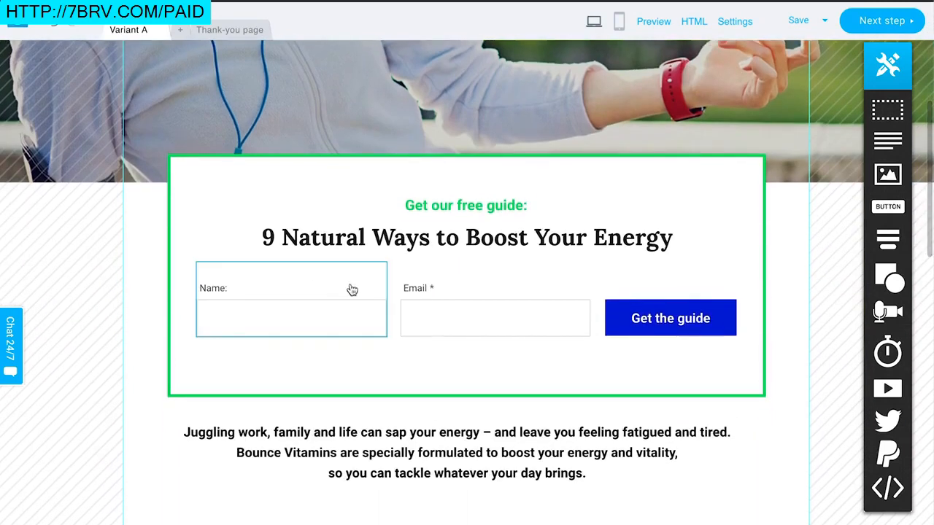
scroll(526, 304, "down", 1)
scroll(349, 332, "down", 15)
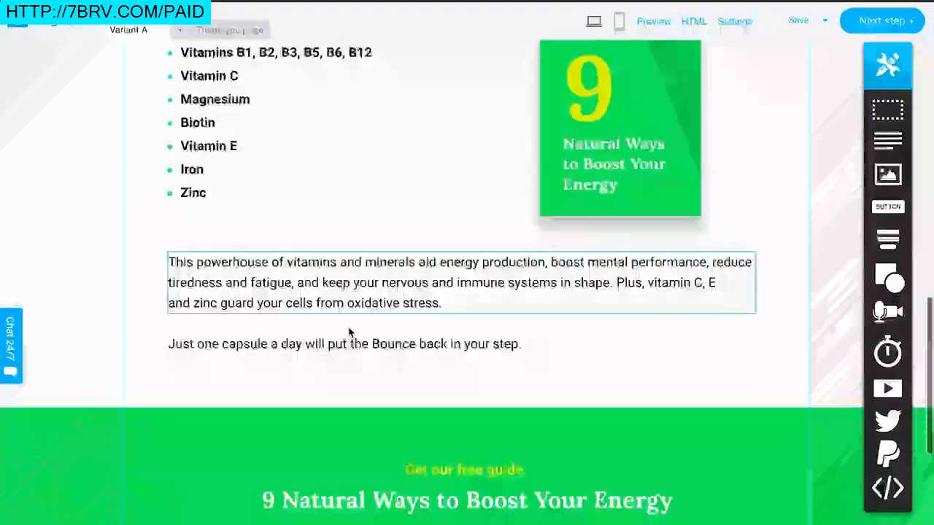
scroll(348, 332, "up", 3)
scroll(348, 332, "down", 2)
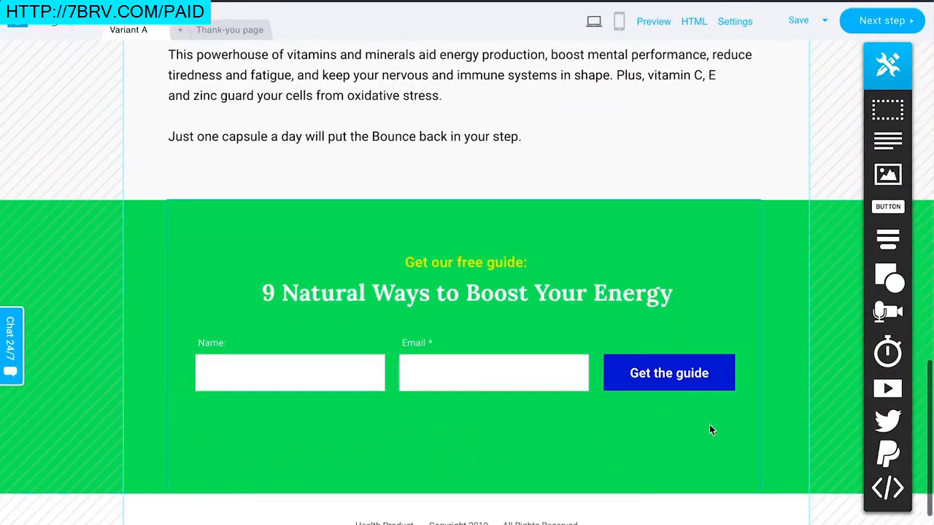
scroll(568, 251, "up", 10)
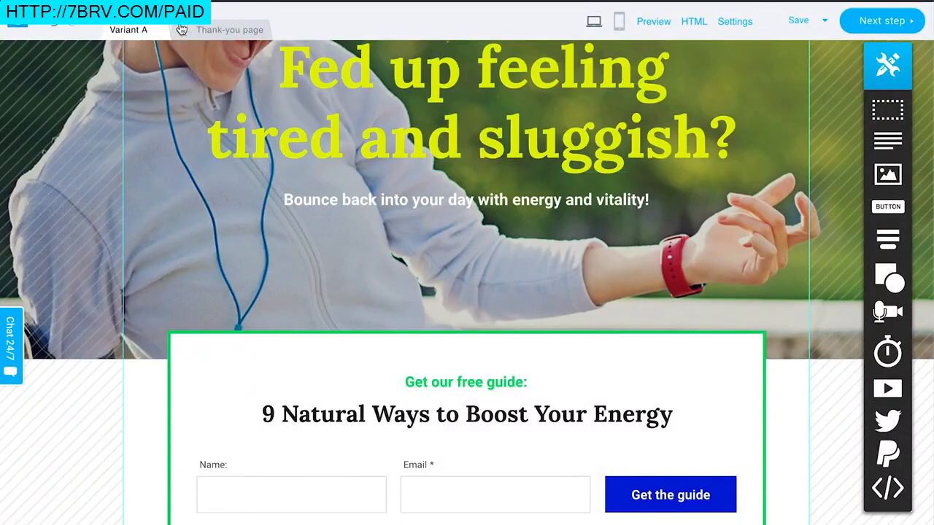
scroll(406, 282, "up", 2)
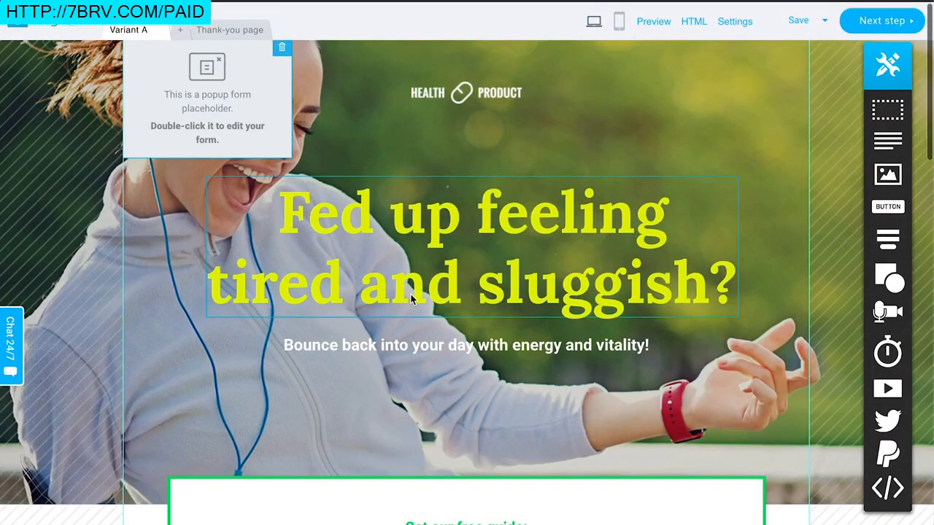
scroll(410, 294, "down", 5)
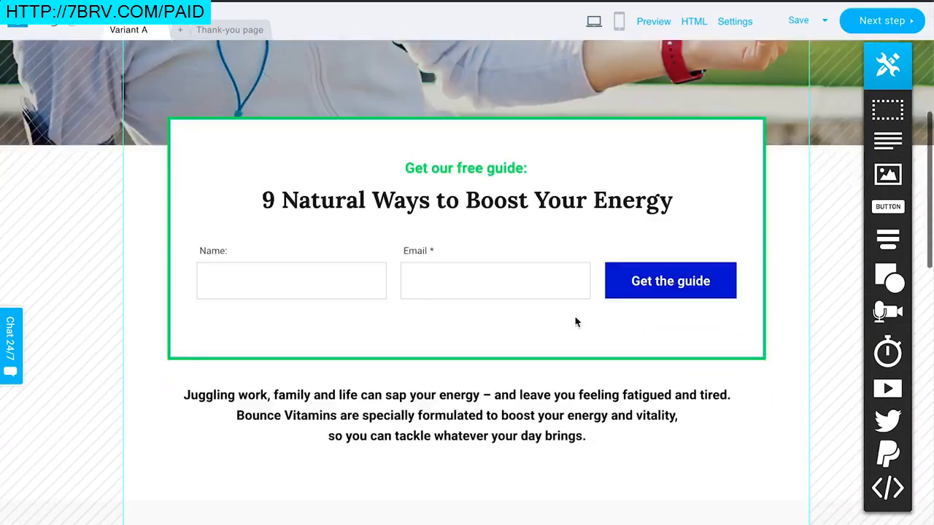
Step: Open the top signup form's webform fields to review the available form fields, then close the dialog
left_click(229, 213)
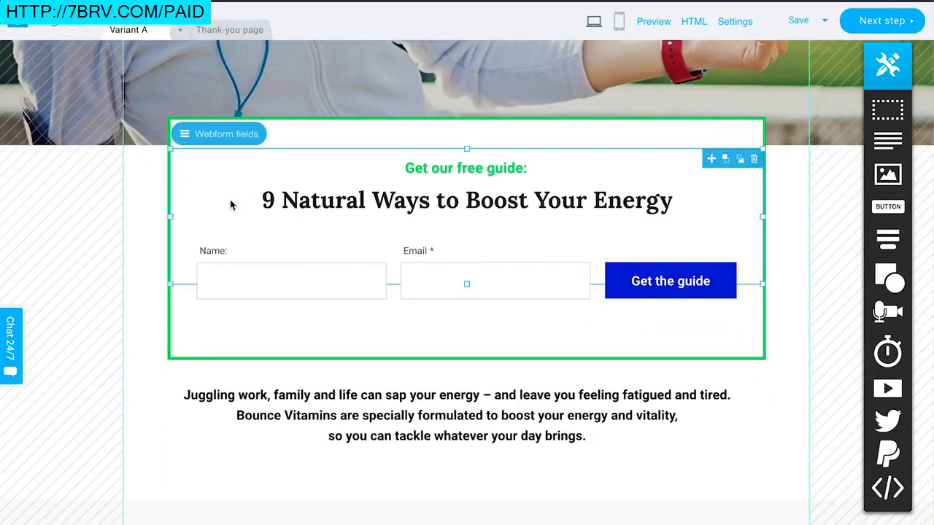
left_click(227, 500)
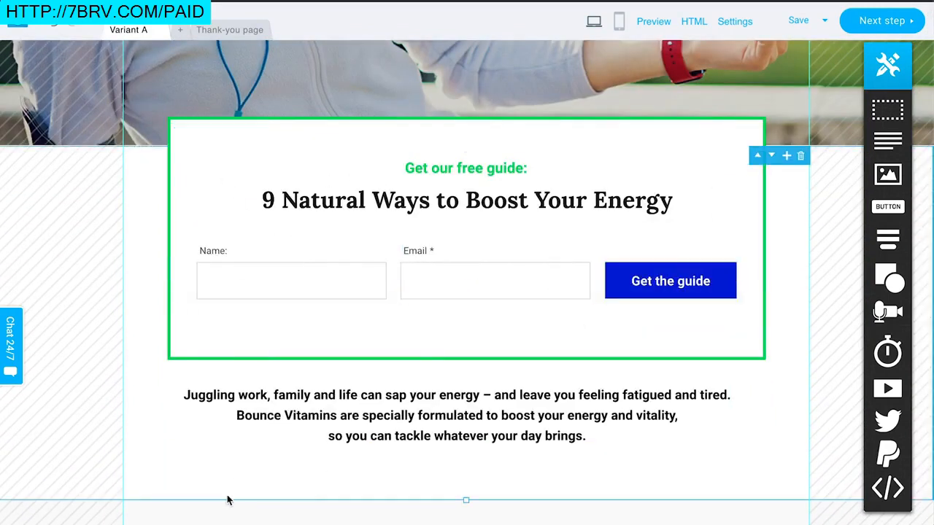
left_click(238, 210)
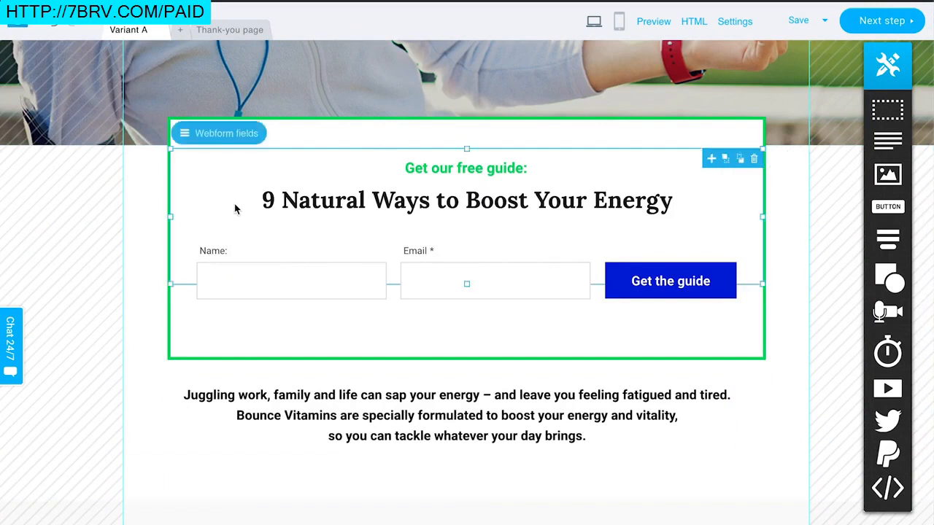
left_click(220, 138)
scroll(319, 292, "down", 3)
scroll(319, 294, "up", 3)
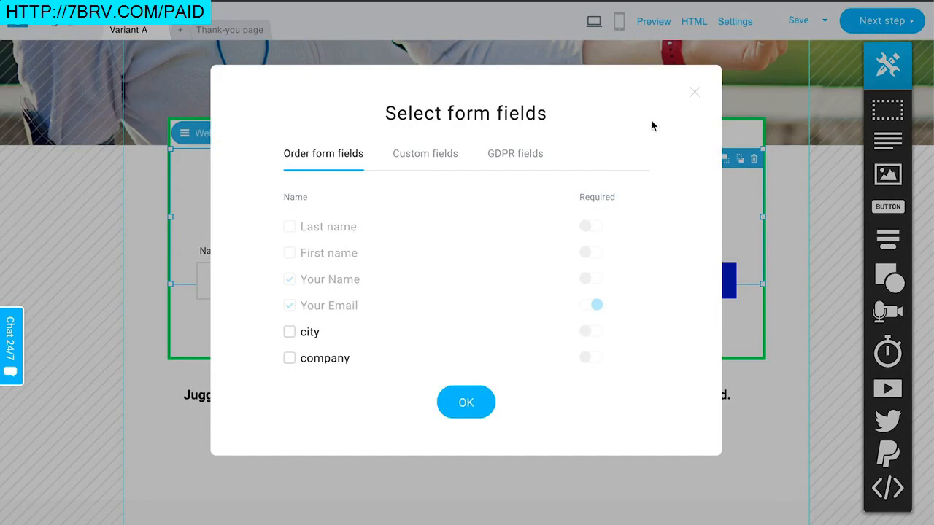
left_click(695, 92)
Step: Select the bottom signup form and view the static and popup form options
scroll(722, 311, "down", 3)
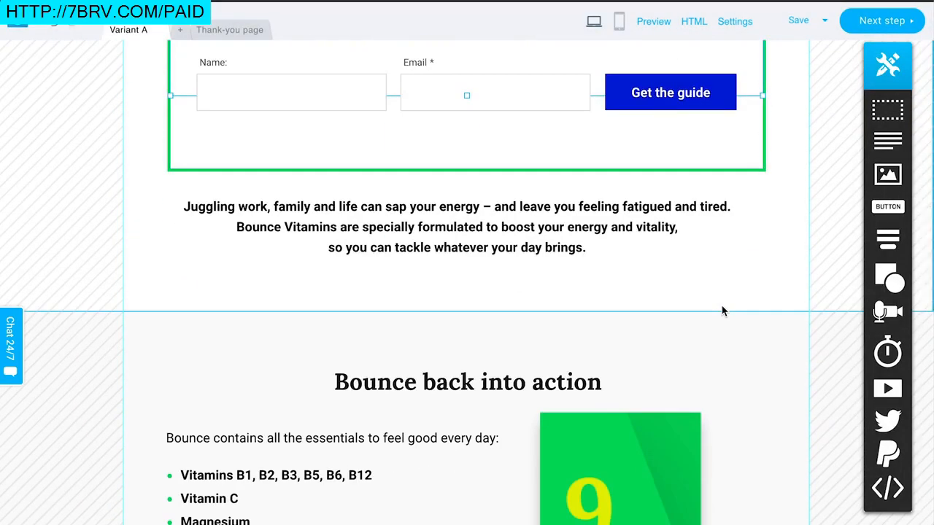
scroll(723, 311, "down", 10)
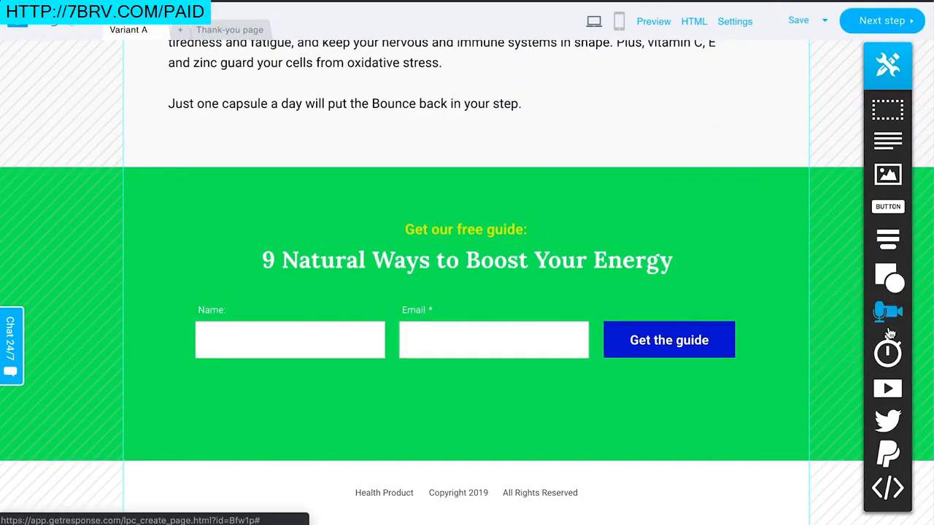
mouse_move(879, 244)
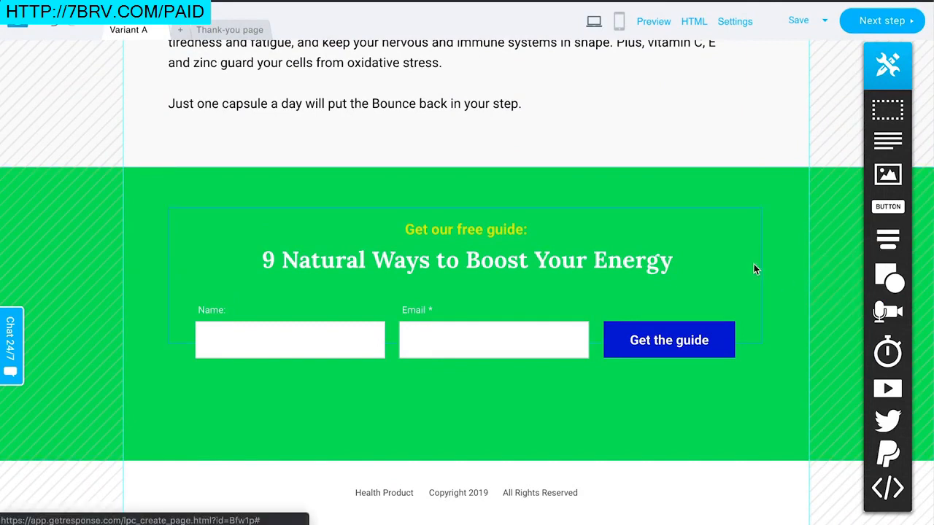
left_click(715, 261)
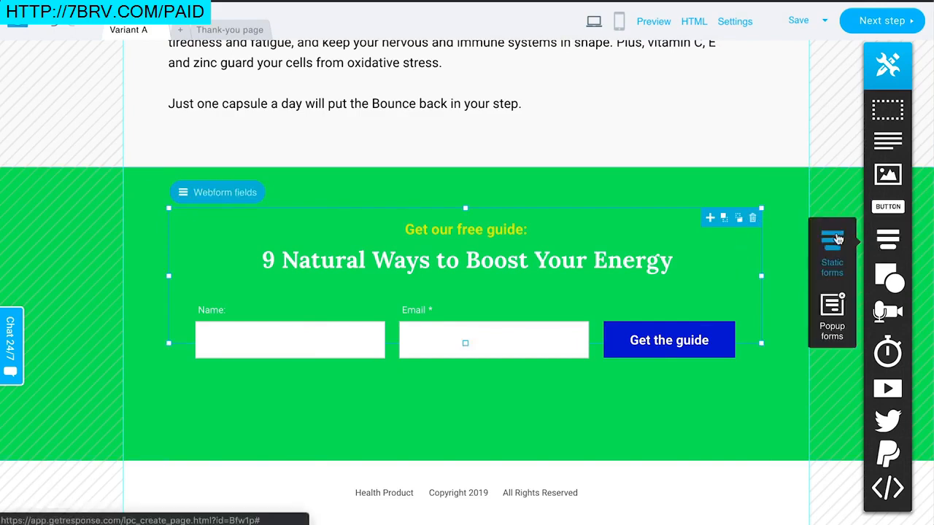
left_click(839, 160)
scroll(839, 160, "up", 3)
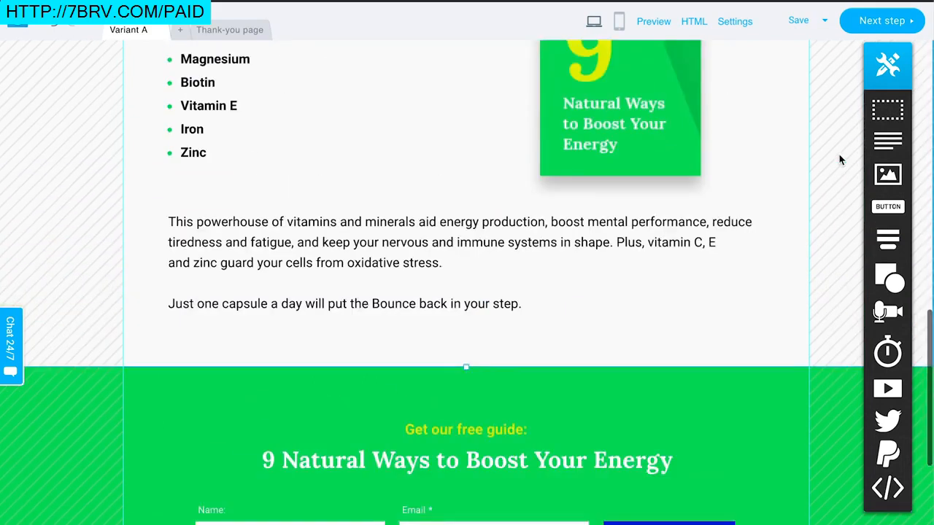
scroll(839, 160, "up", 4)
Step: Select the guide cover image and the main headline to view their editing options
left_click(642, 297)
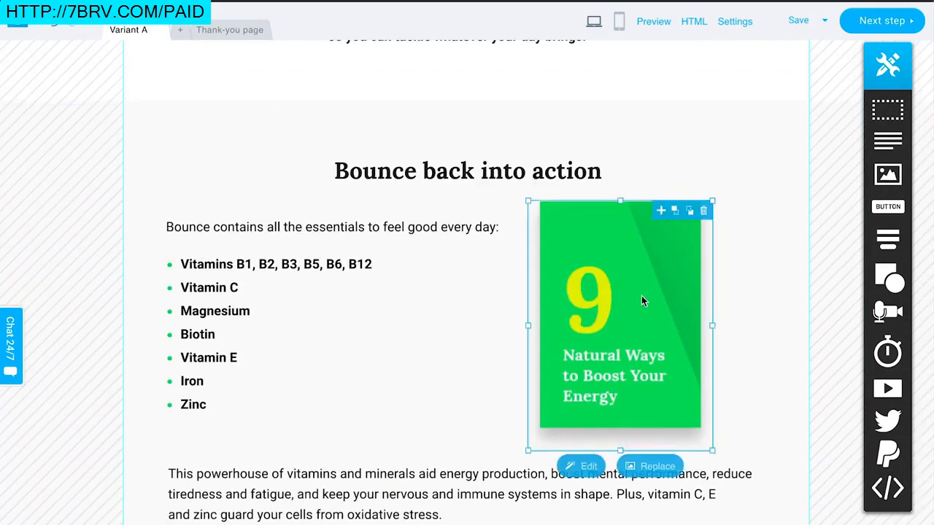
scroll(659, 159, "up", 10)
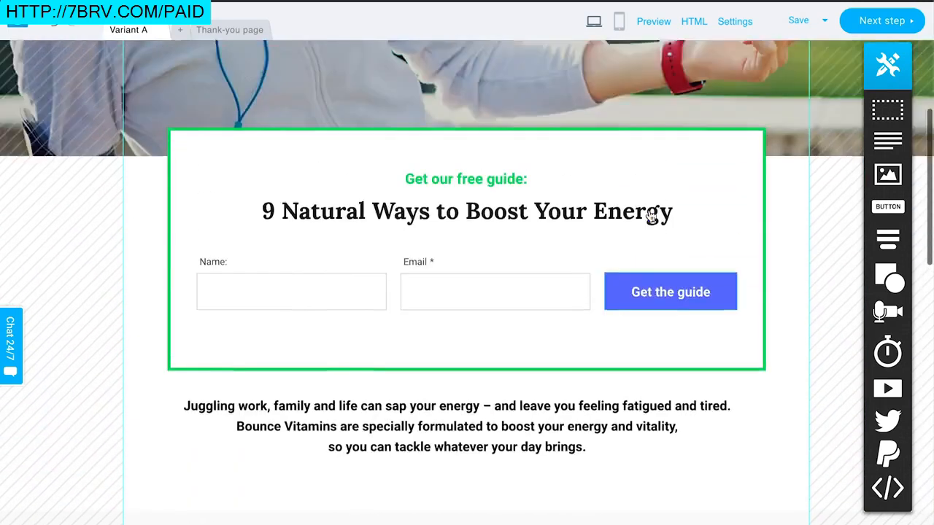
double_click(677, 179)
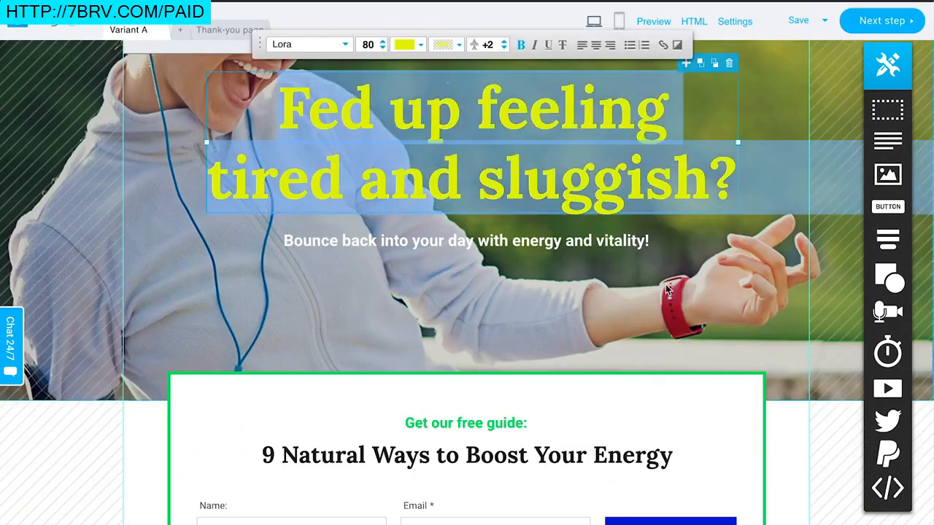
left_click(752, 300)
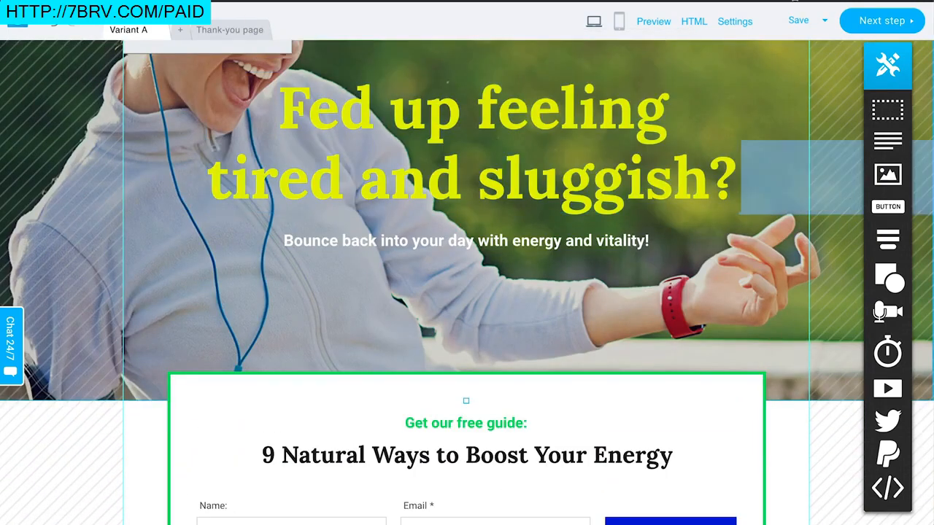
Step: Continue to the signup page settings step
left_click(876, 24)
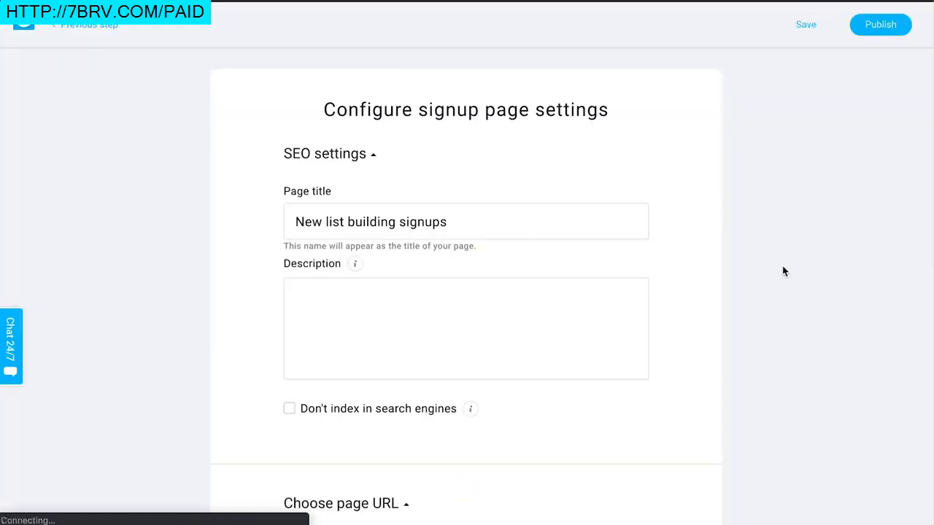
scroll(778, 276, "down", 3)
scroll(778, 276, "up", 3)
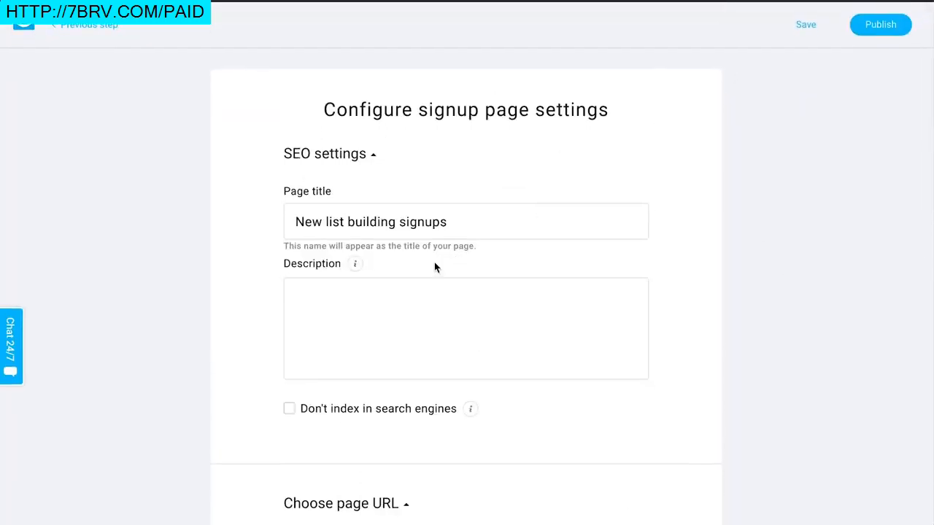
Step: Scroll to the page URL section and review the available GetResponse subdomains
scroll(435, 380, "down", 3)
scroll(427, 340, "down", 3)
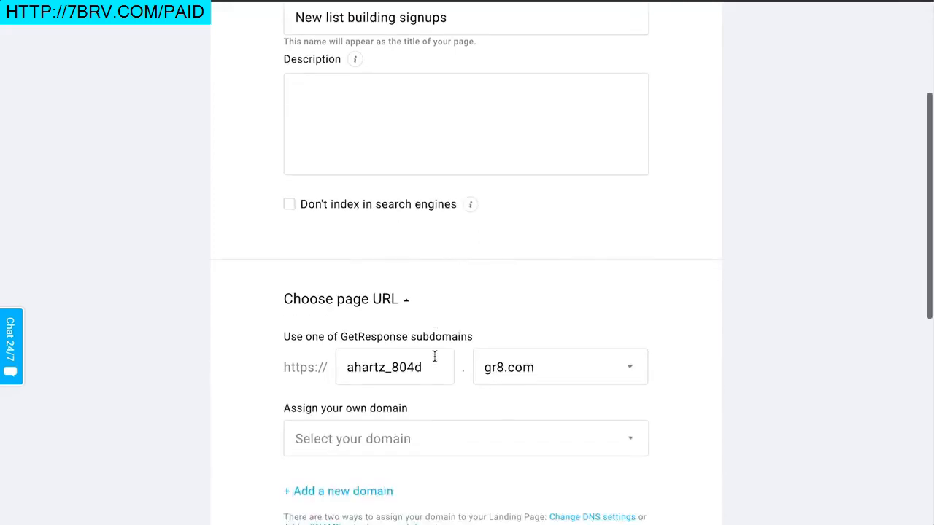
scroll(394, 296, "up", 1)
scroll(402, 295, "down", 3)
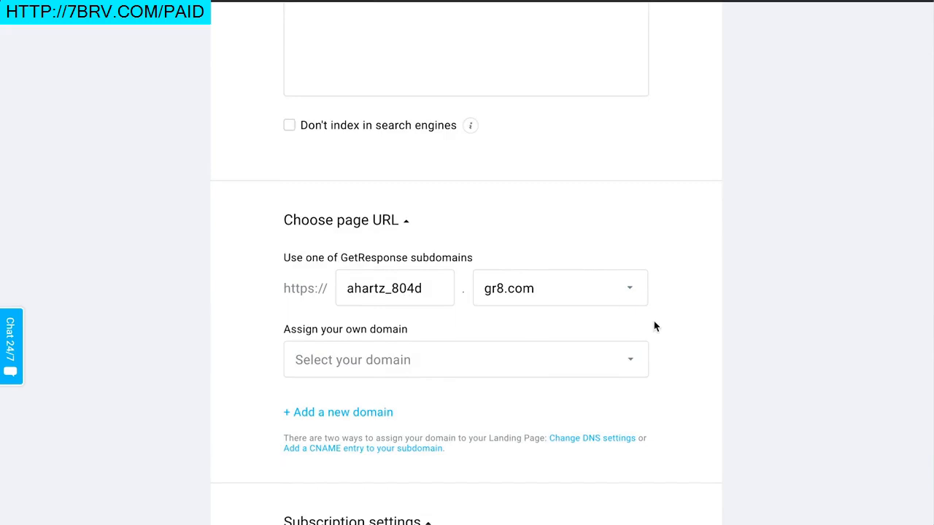
scroll(678, 270, "down", 3)
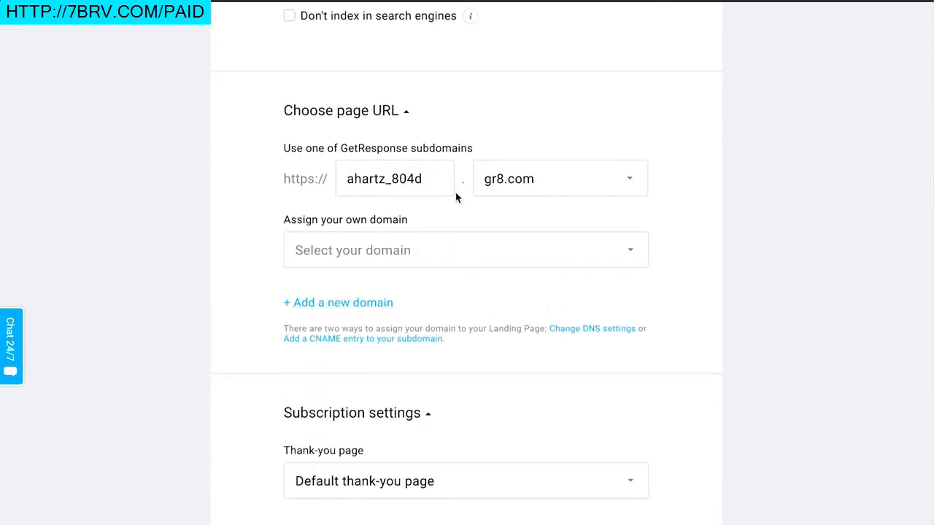
left_click(555, 194)
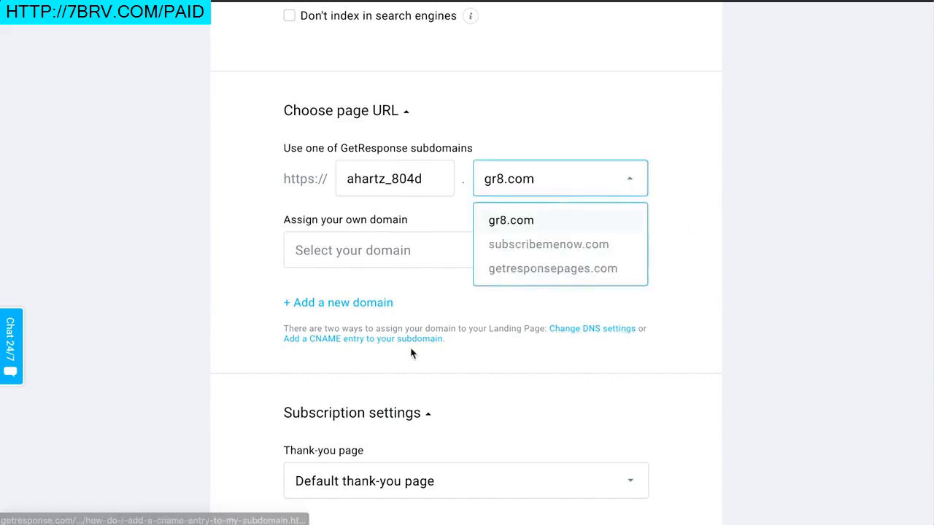
left_click(728, 271)
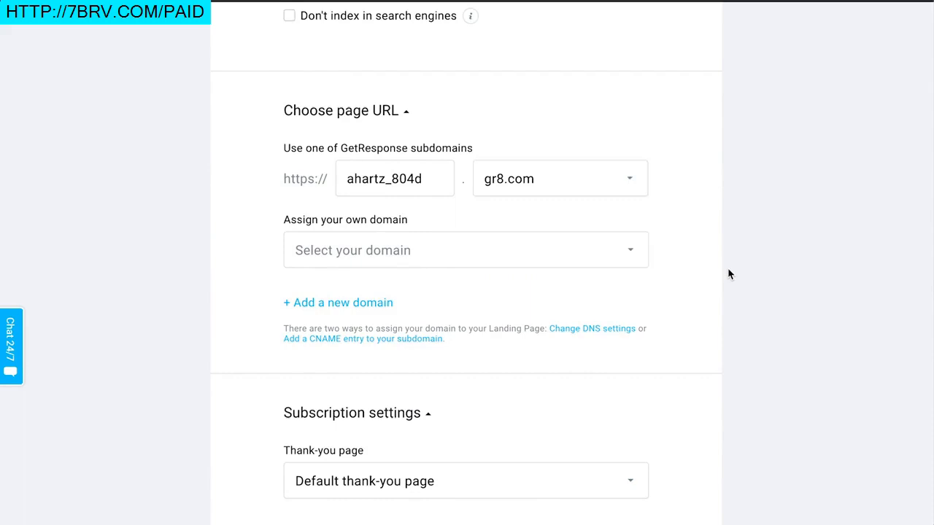
Step: Set the page title in the SEO settings to "Get my free energy guide!"
scroll(728, 272, "up", 4)
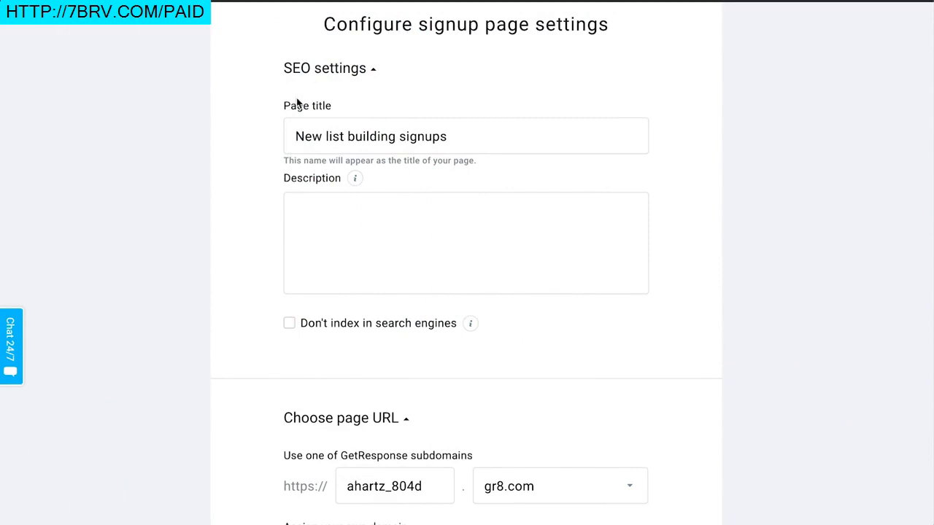
left_click(367, 132)
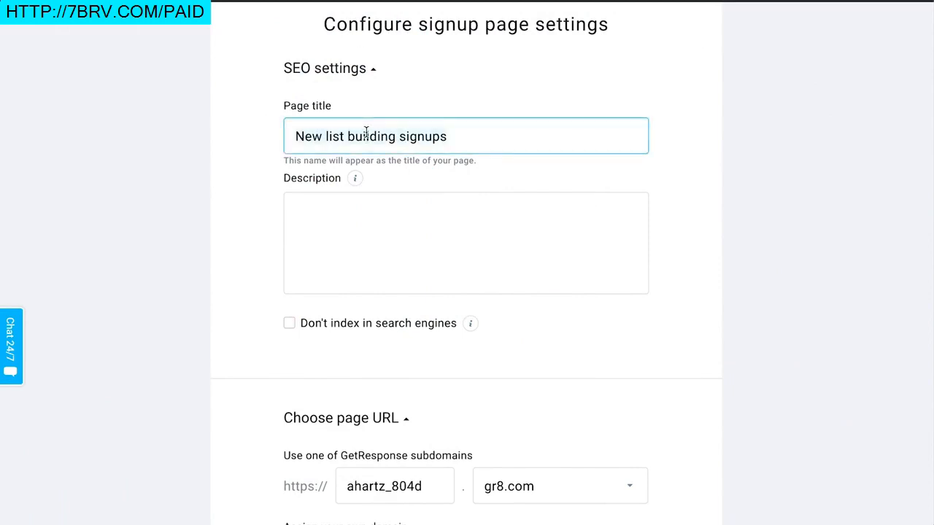
type("j")
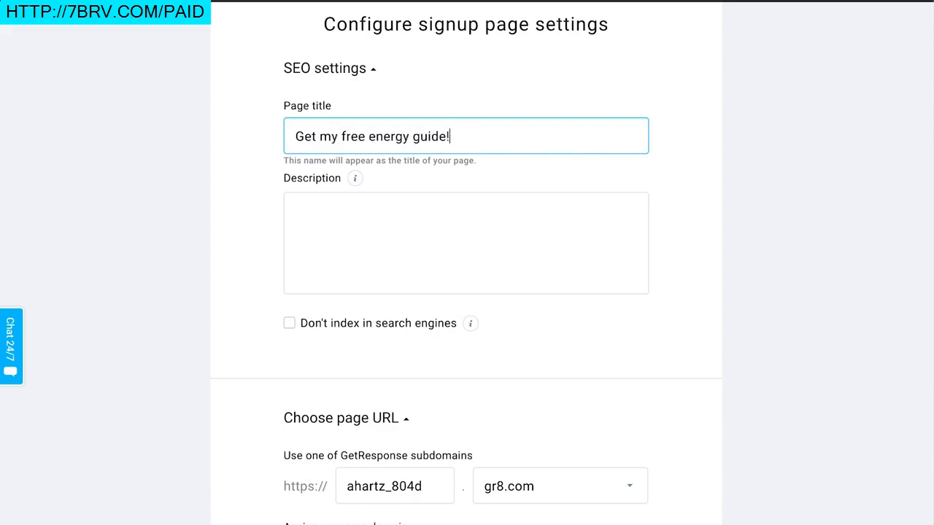
Step: Enter the page description "Download this exclusive guide and join my mailing list for weekly"
type("Download this")
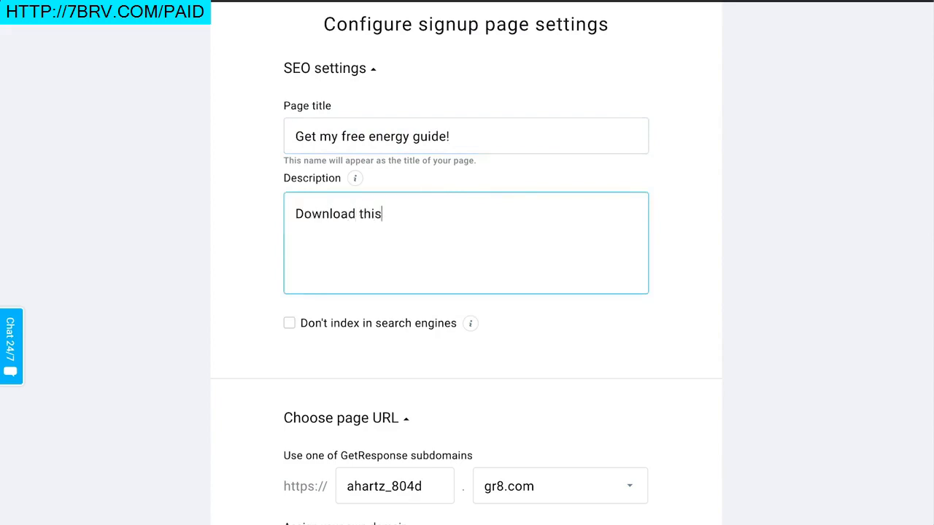
type(" exclusive guide and join my ")
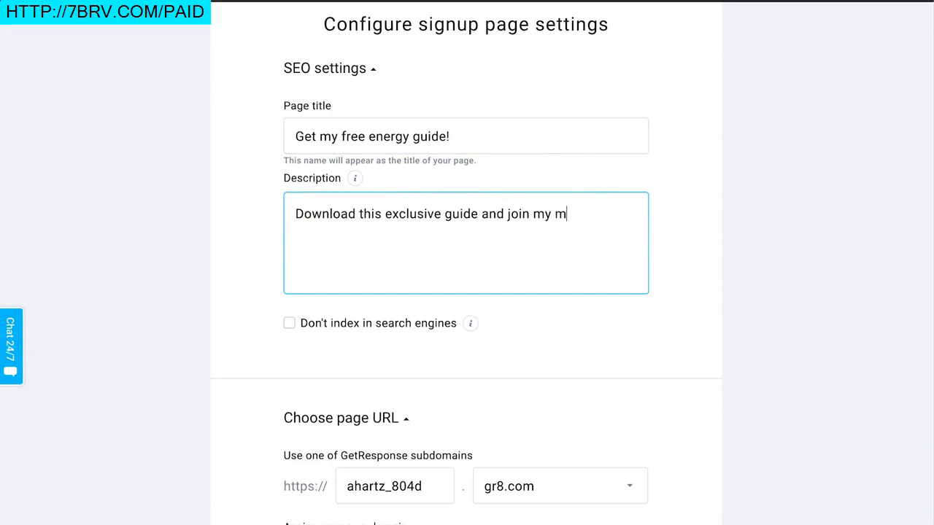
type("mailing list for weekly tips!")
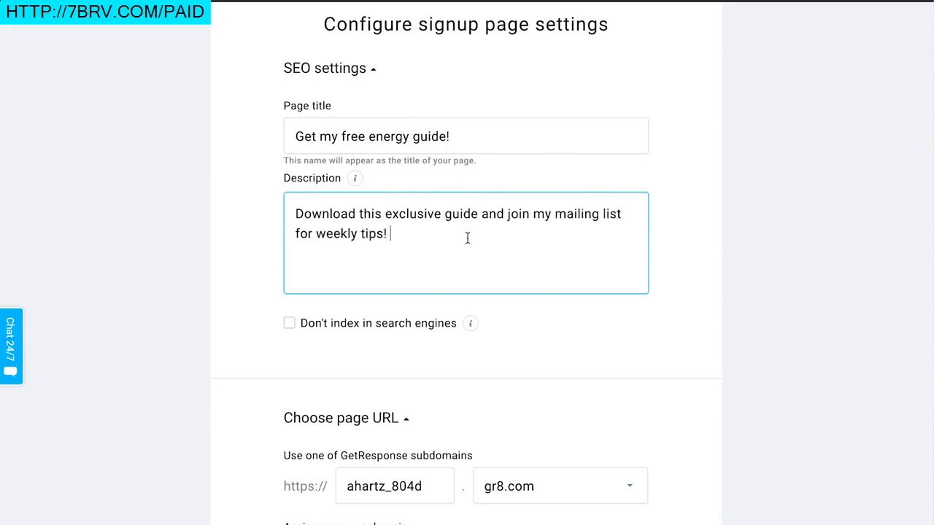
Step: Set the page URL subdomain to freeenergyguide on the gr8.com domain
scroll(467, 238, "down", 4)
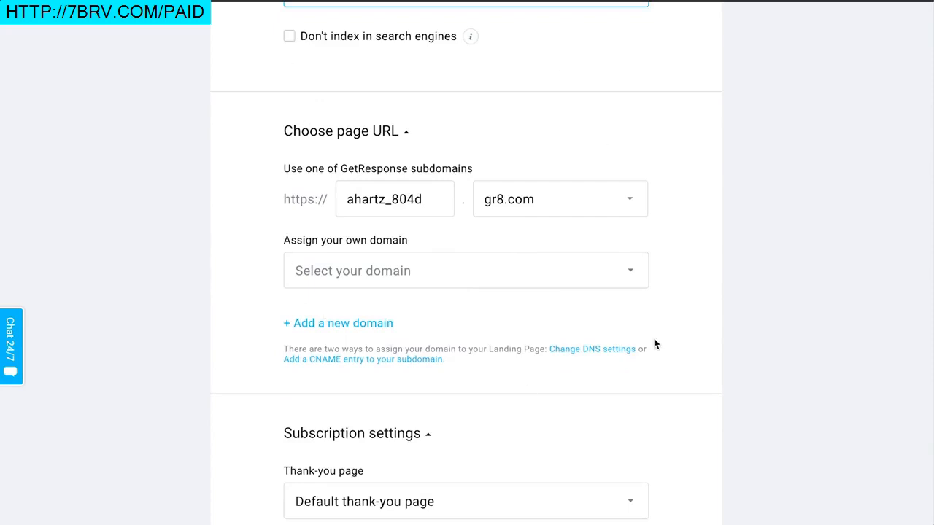
double_click(424, 212)
type("f")
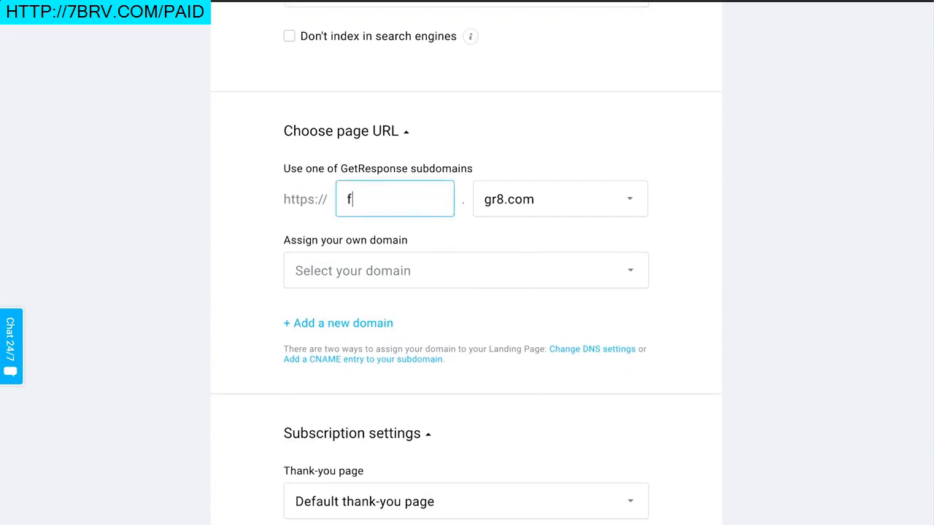
type("reeenergyguide")
left_click(611, 204)
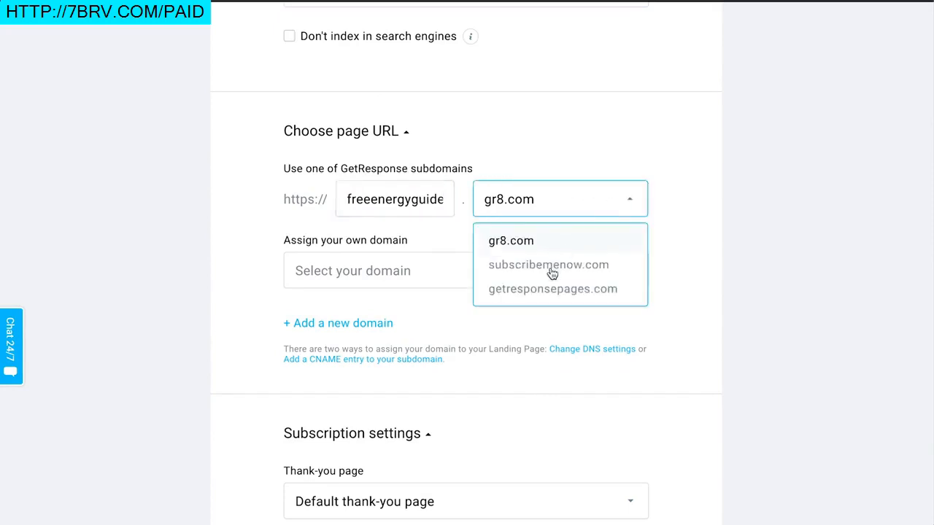
left_click(397, 295)
Step: Switch the thank-you page option to Custom thank-you page and back to Default thank-you page
scroll(500, 303, "down", 4)
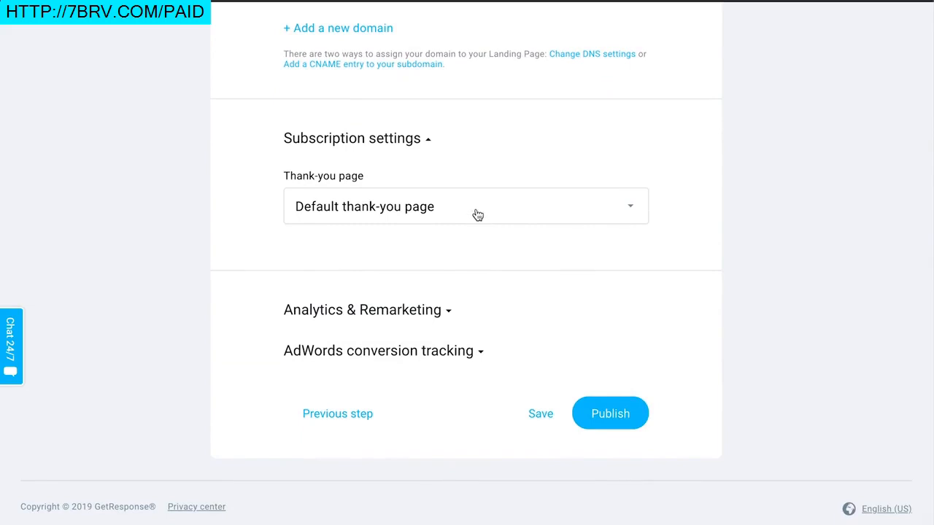
left_click(477, 213)
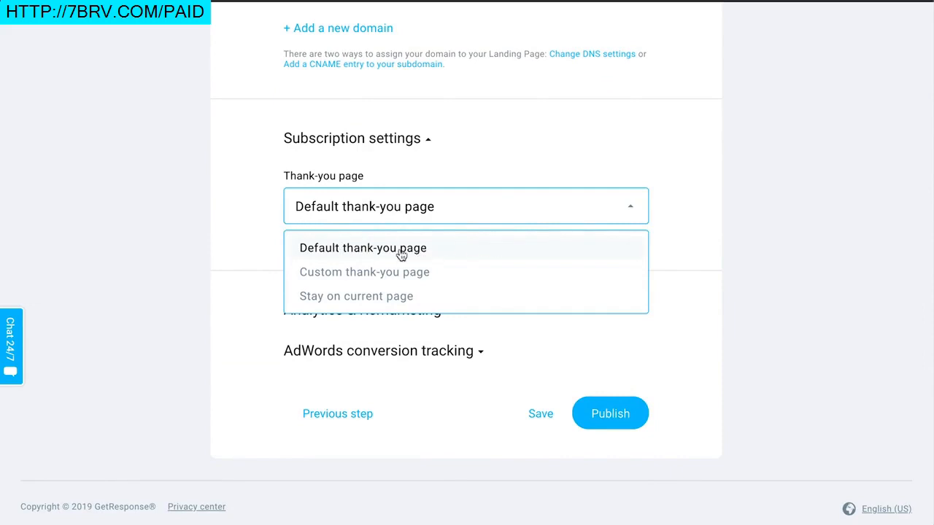
left_click(410, 273)
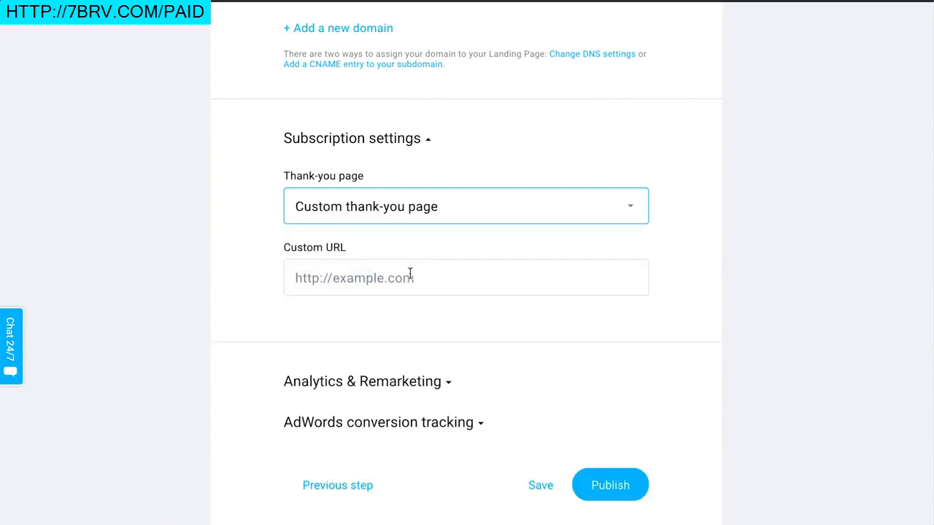
left_click(410, 218)
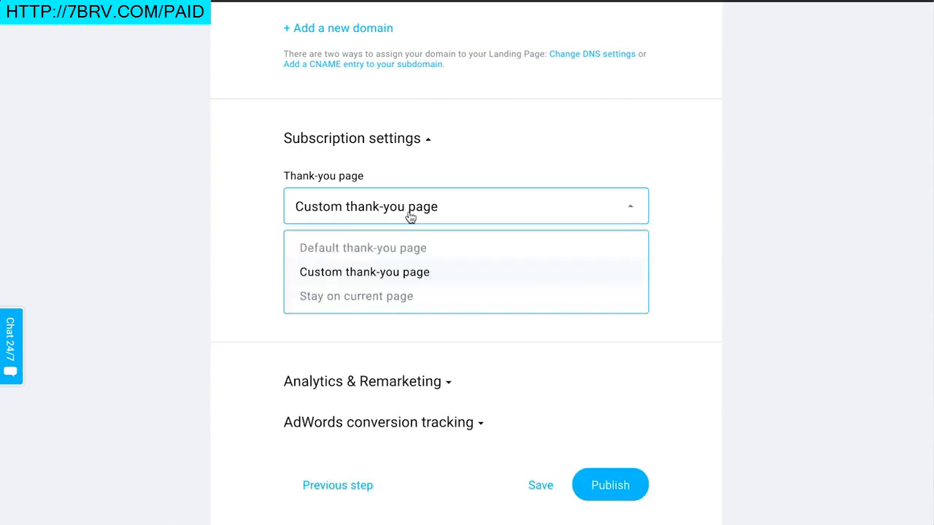
left_click(424, 255)
Step: Publish the signup page
scroll(680, 215, "down", 1)
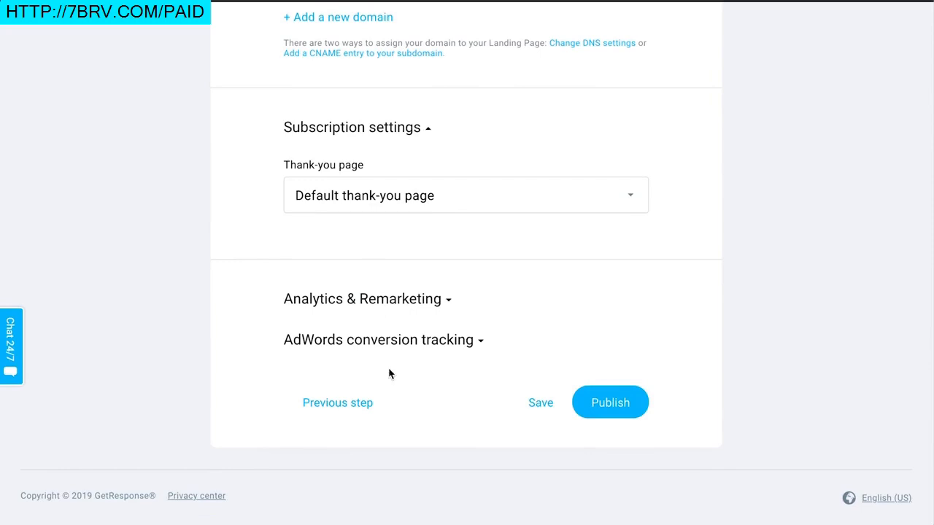
left_click(602, 405)
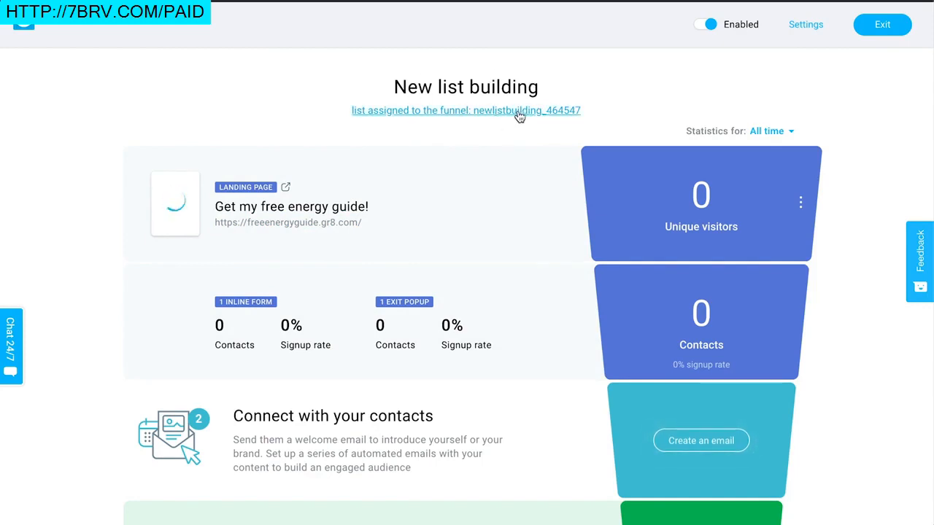
Step: Start creating a welcome email for the contacts from the funnel overview
scroll(588, 219, "down", 1)
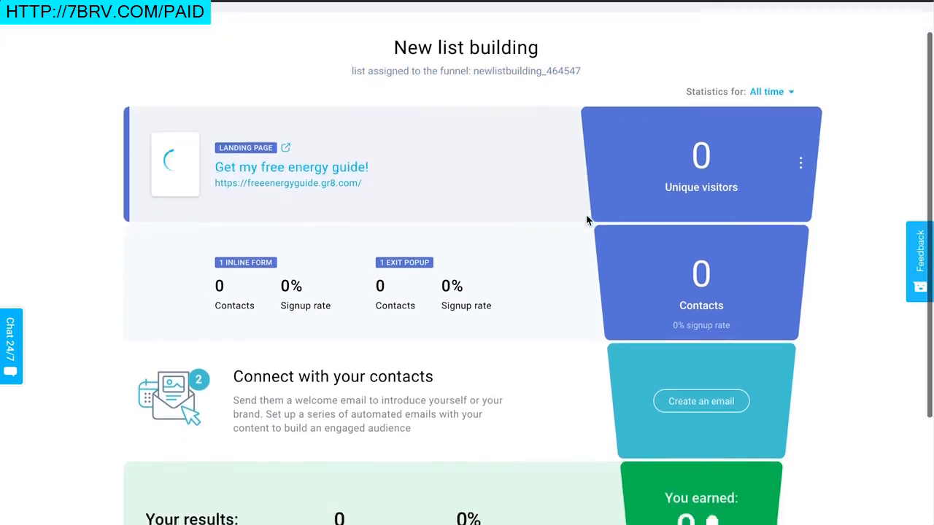
scroll(589, 219, "up", 1)
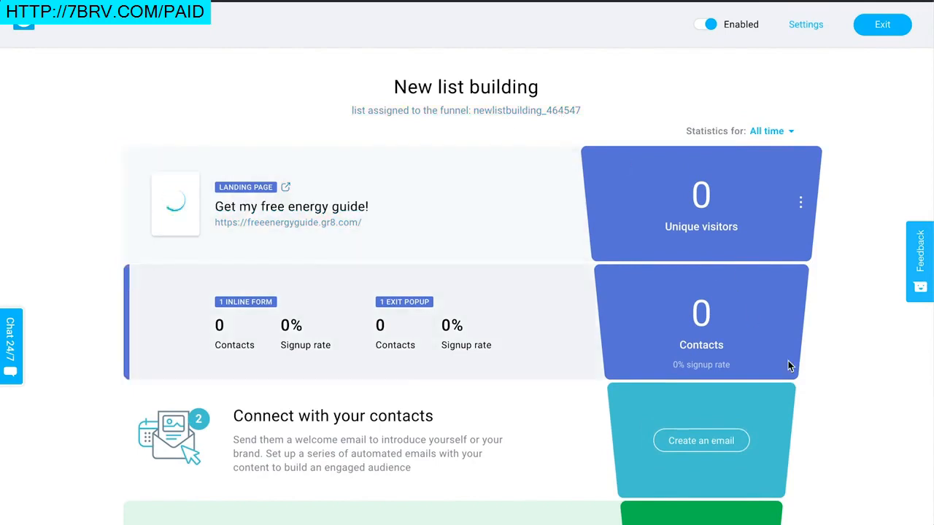
scroll(788, 360, "down", 1)
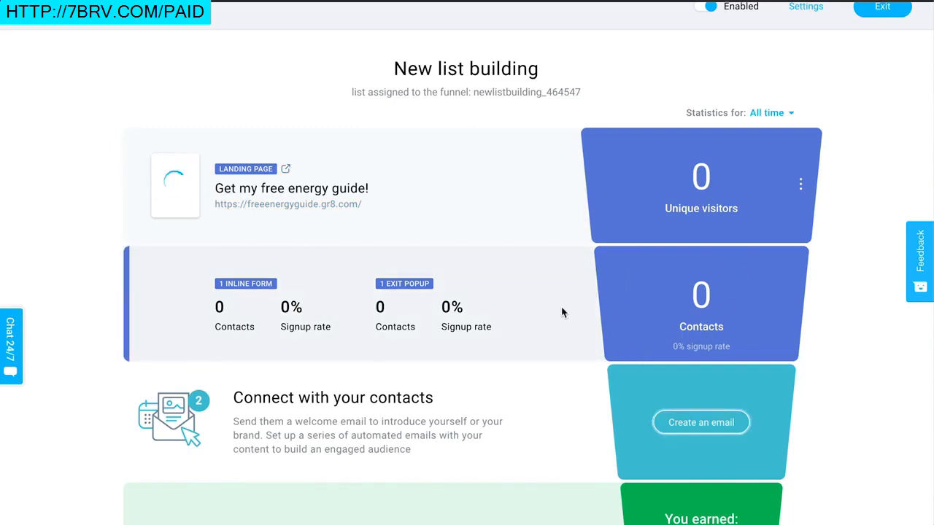
scroll(624, 360, "down", 3)
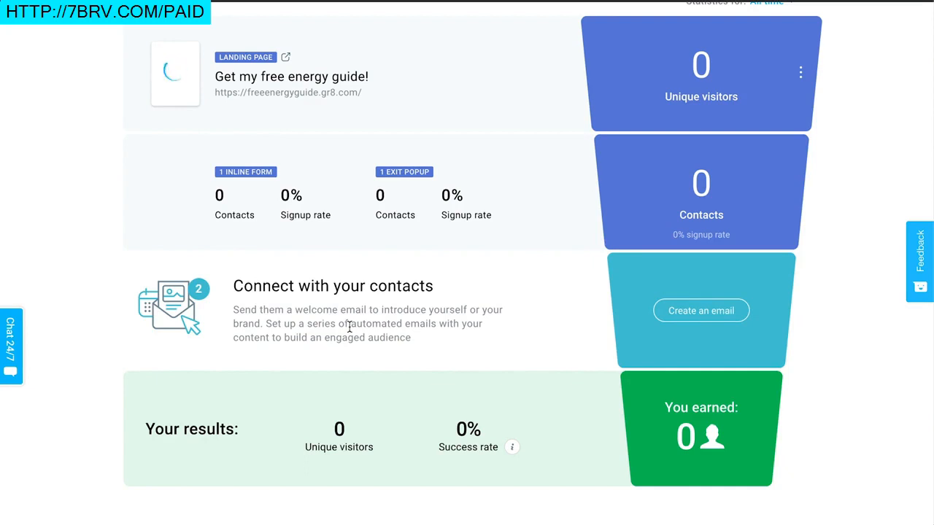
left_click(714, 311)
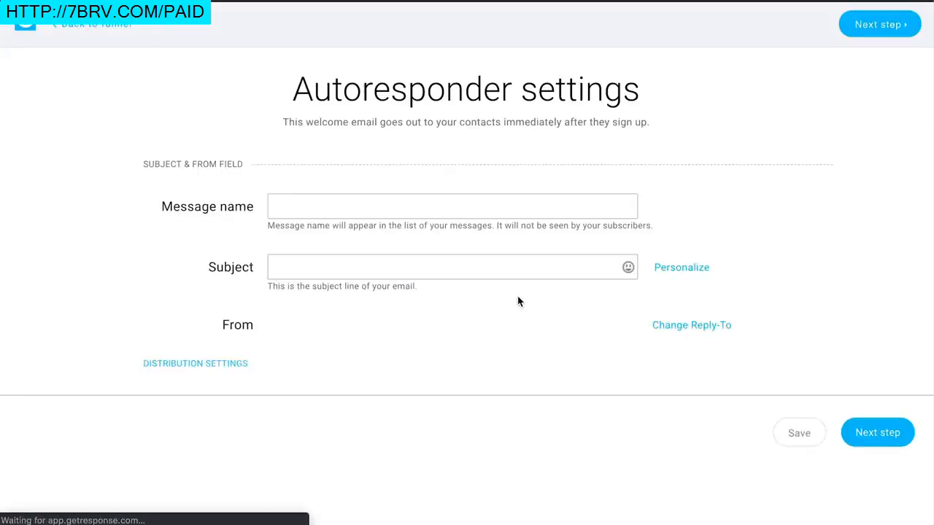
Step: Name the autoresponder message "Welcome" and set its subject to "Here's your free guide!"
left_click(358, 202)
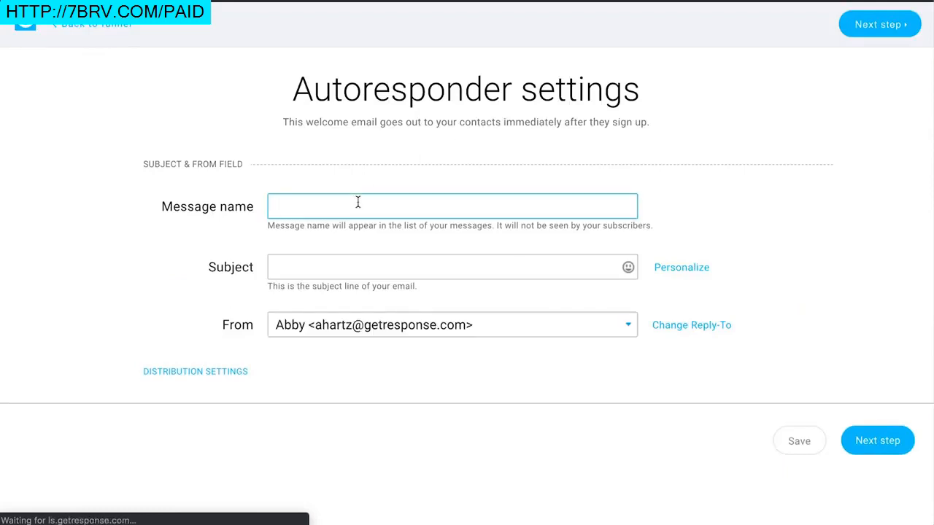
type("Welcome")
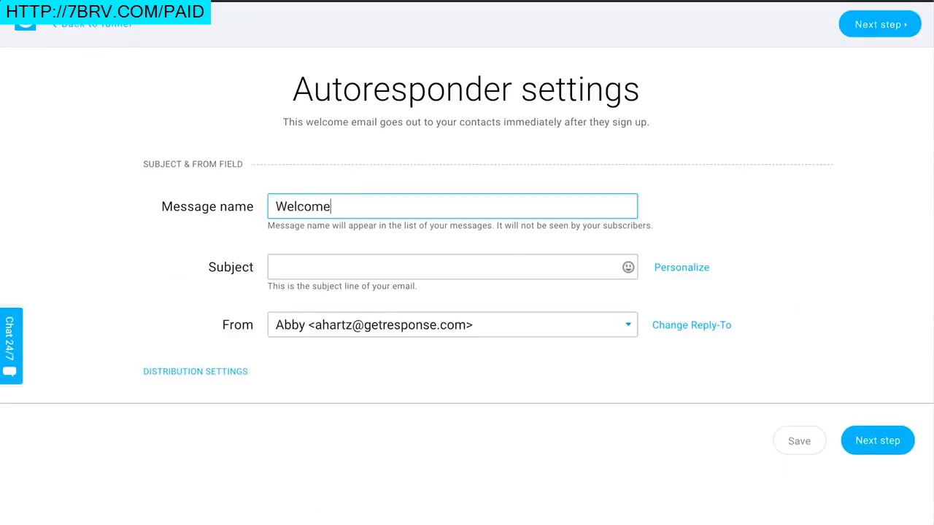
left_click(358, 268)
type("Here's your free guide!")
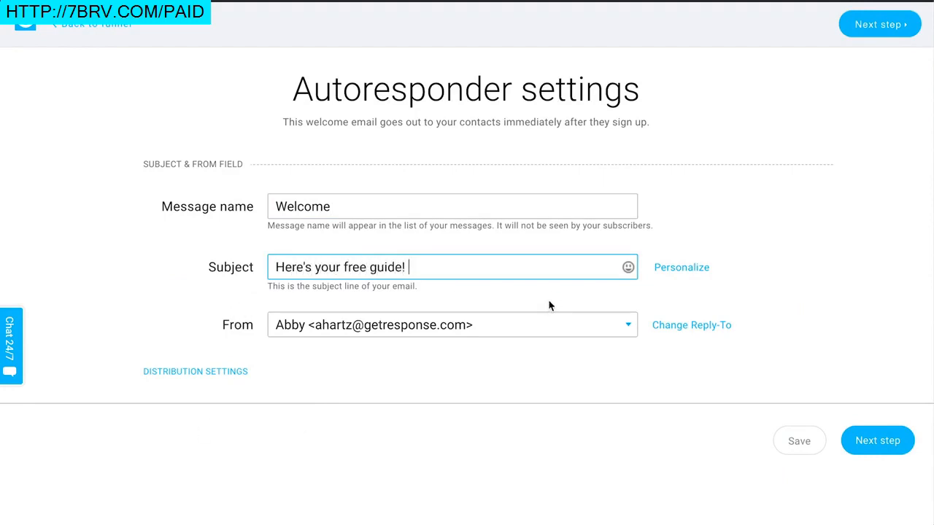
Step: Open the distribution settings to review analytics and sharing options, and continue to the next step
left_click(219, 373)
scroll(440, 381, "down", 3)
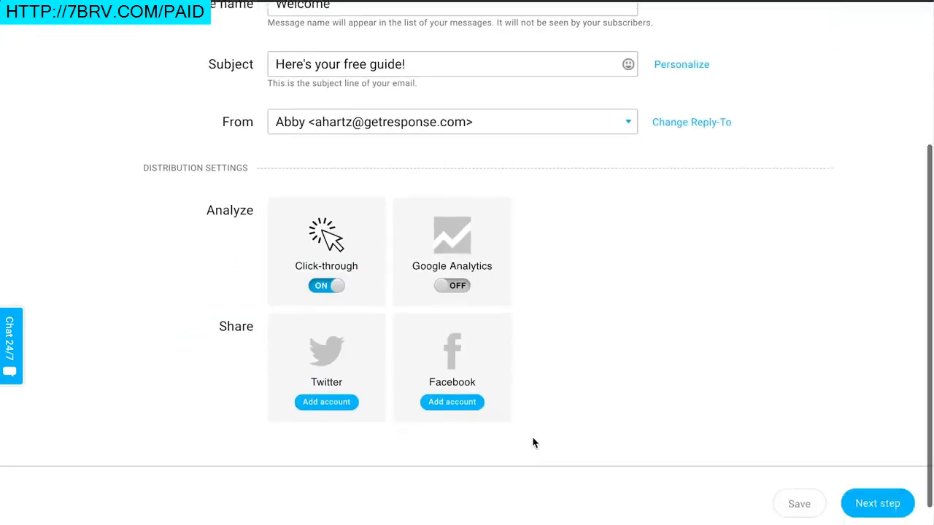
scroll(532, 443, "down", 1)
left_click(853, 480)
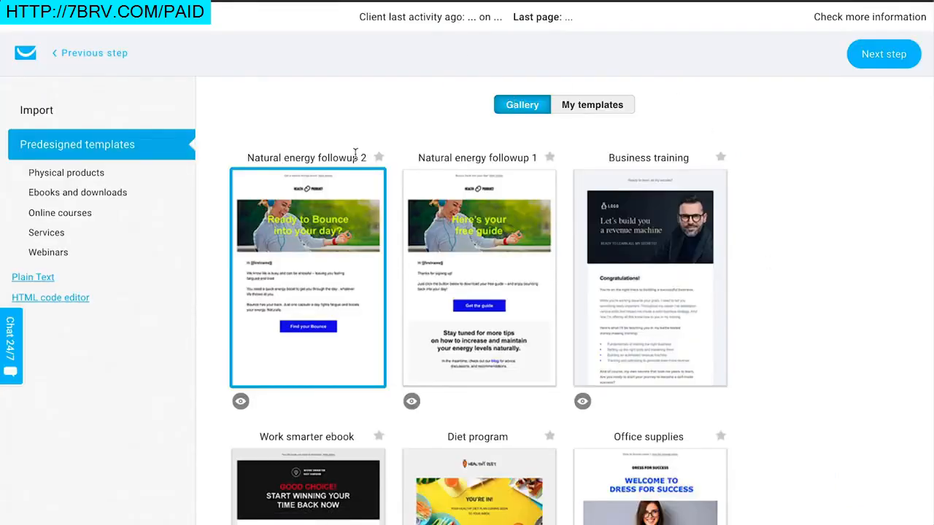
Step: Use the Natural energy followup 1 template for the welcome email
mouse_move(337, 251)
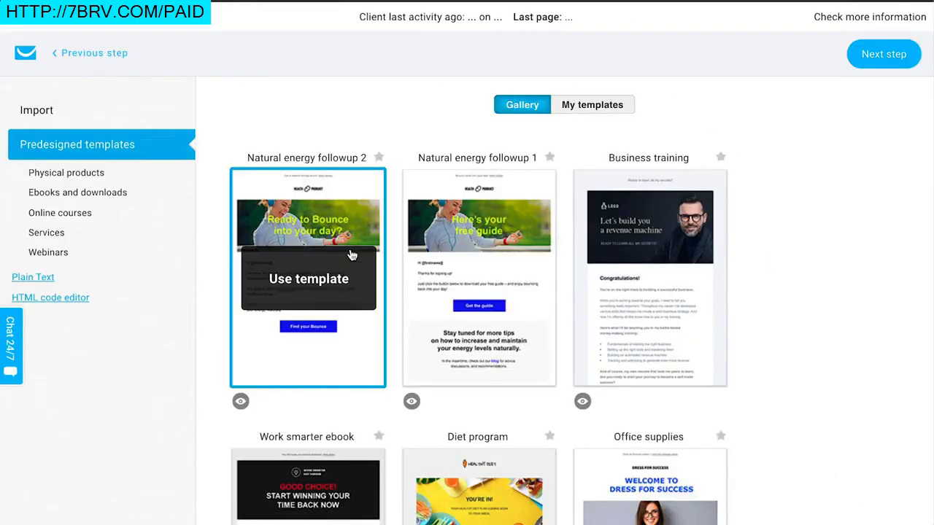
mouse_move(442, 278)
mouse_move(255, 262)
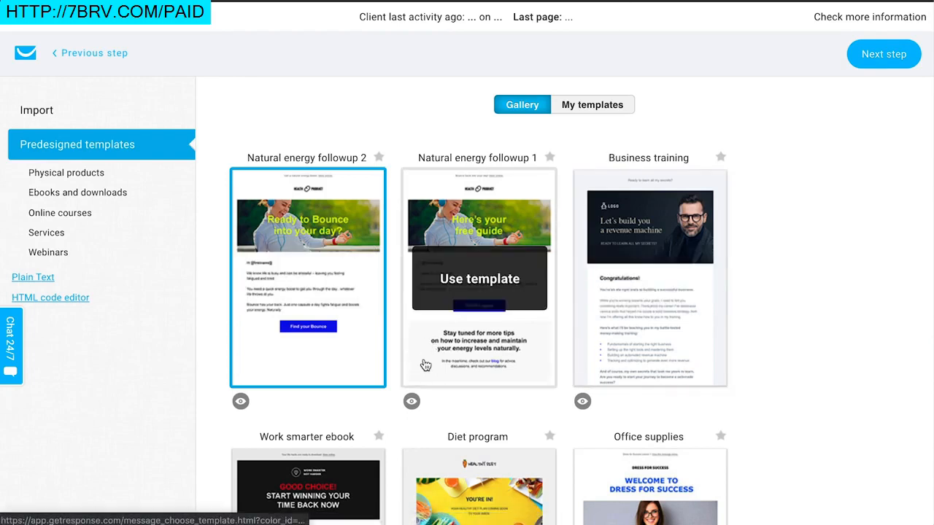
left_click(483, 292)
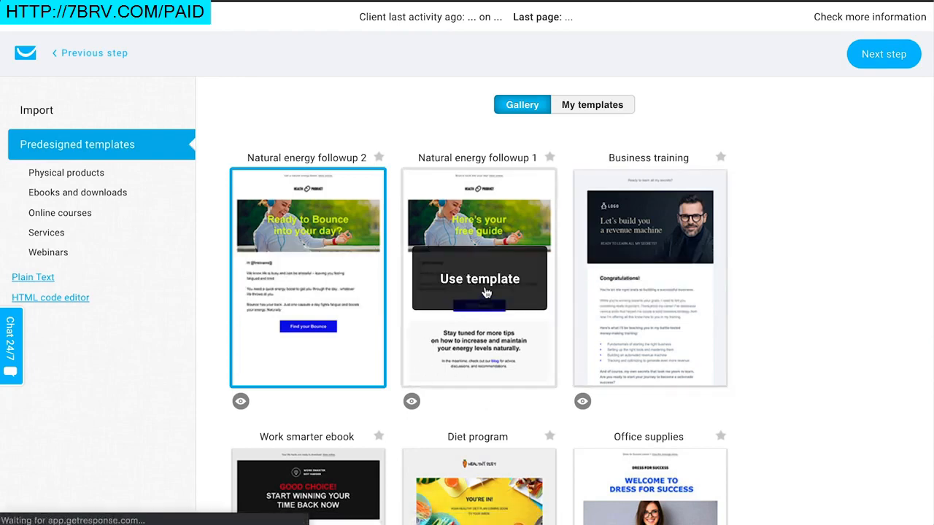
scroll(483, 284, "down", 1)
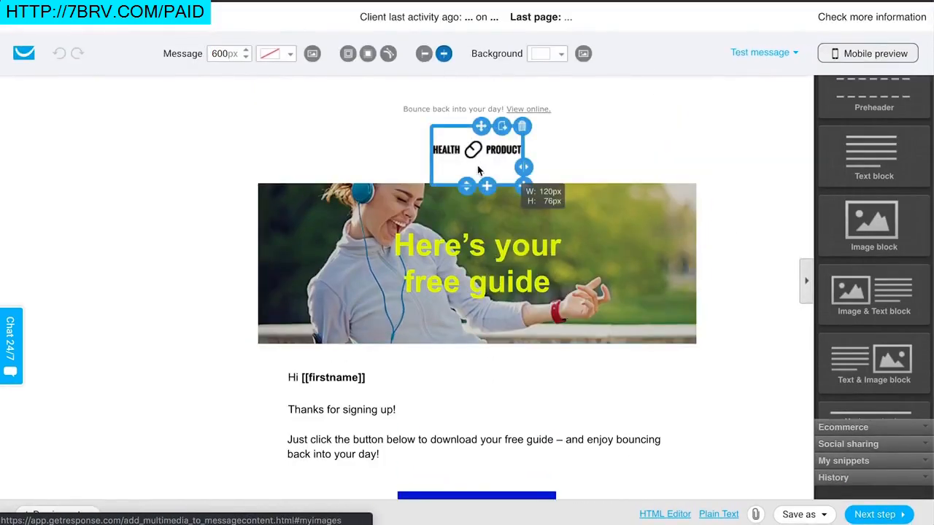
Step: Select the email's logo and then the headline text to view their editing options
left_click(479, 162)
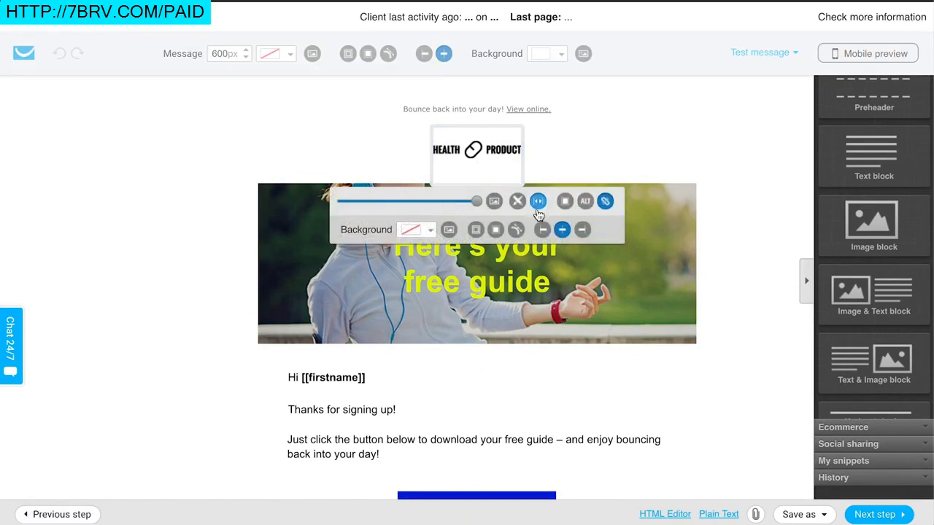
left_click(617, 144)
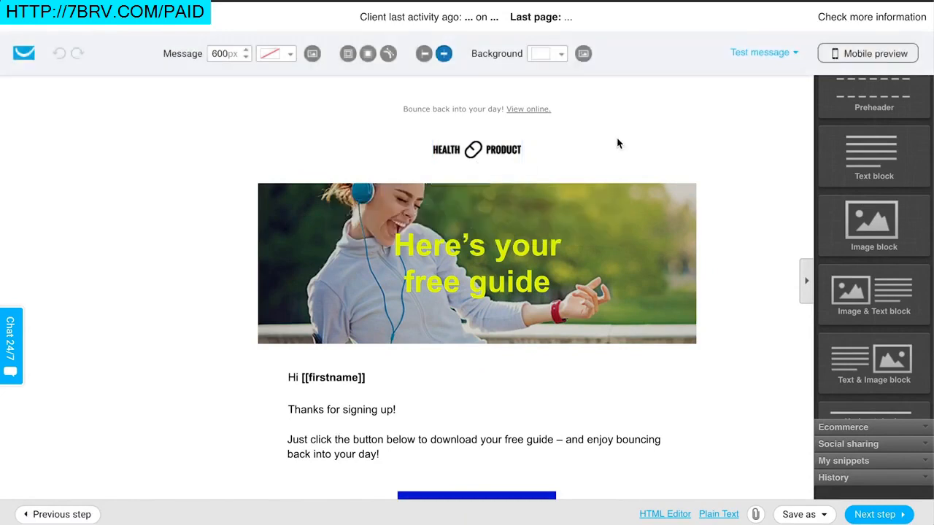
scroll(618, 141, "down", 3)
double_click(496, 84)
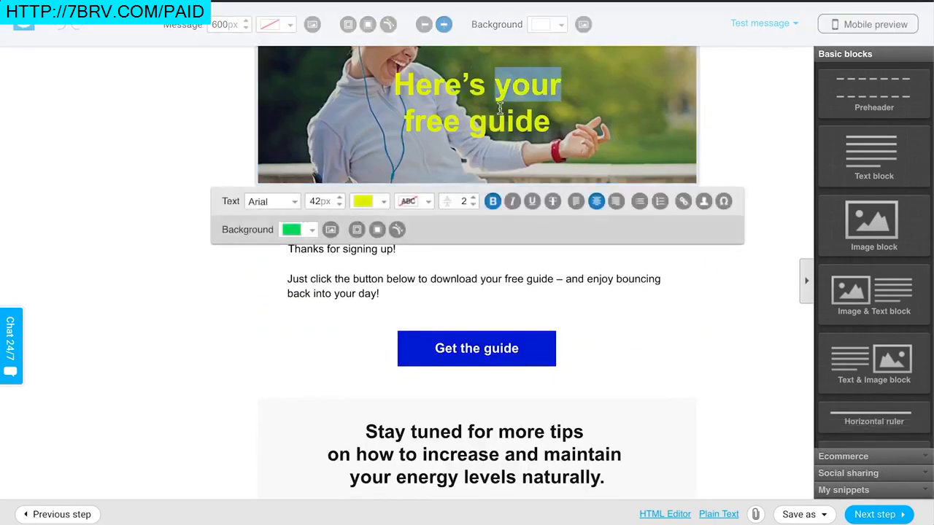
left_click(229, 373)
Step: Select the "Get the guide" button block to view its button URL and title options, then leave it
scroll(308, 288, "down", 1)
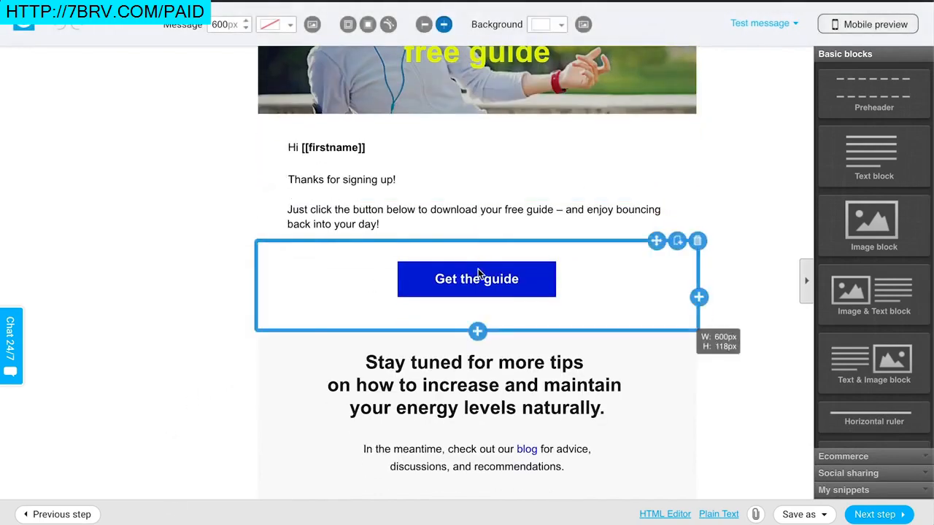
left_click(479, 273)
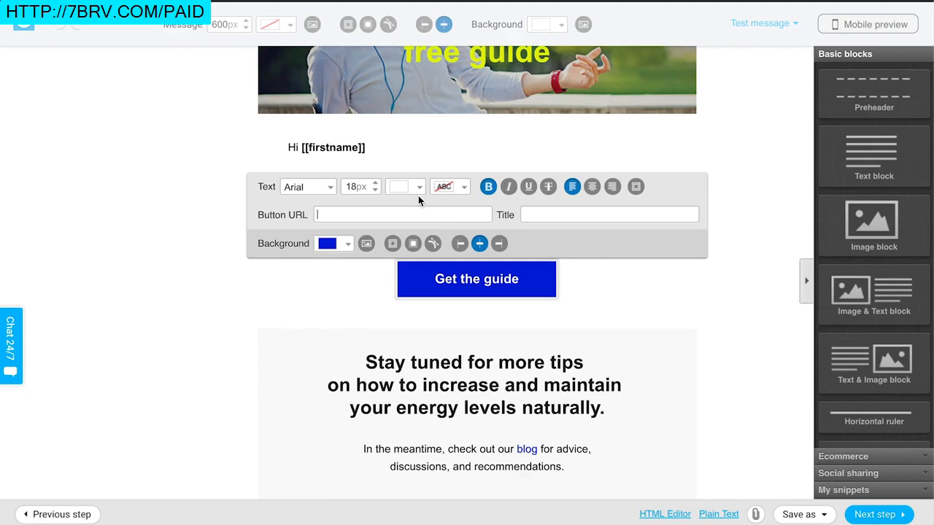
left_click(333, 317)
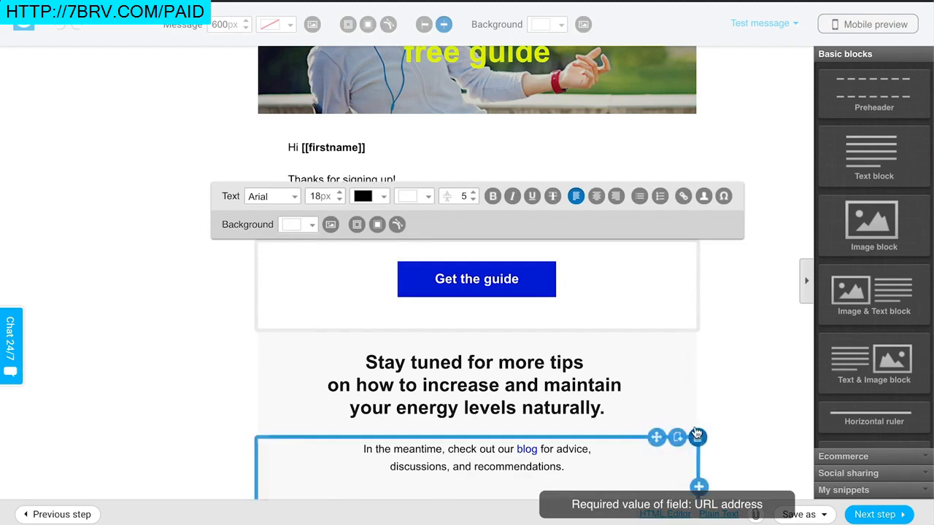
left_click(773, 470)
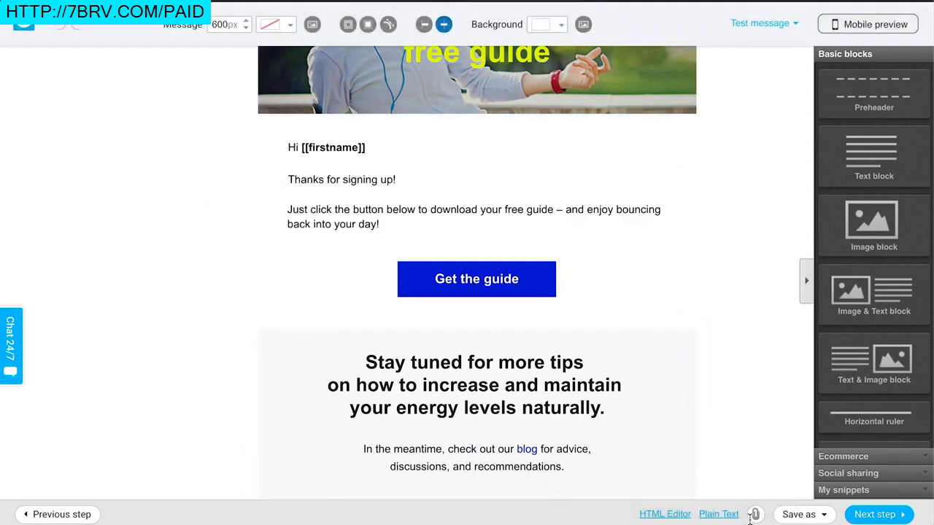
Step: Open the message attachments dialog, close it without adding anything, and scroll through the email
left_click(755, 514)
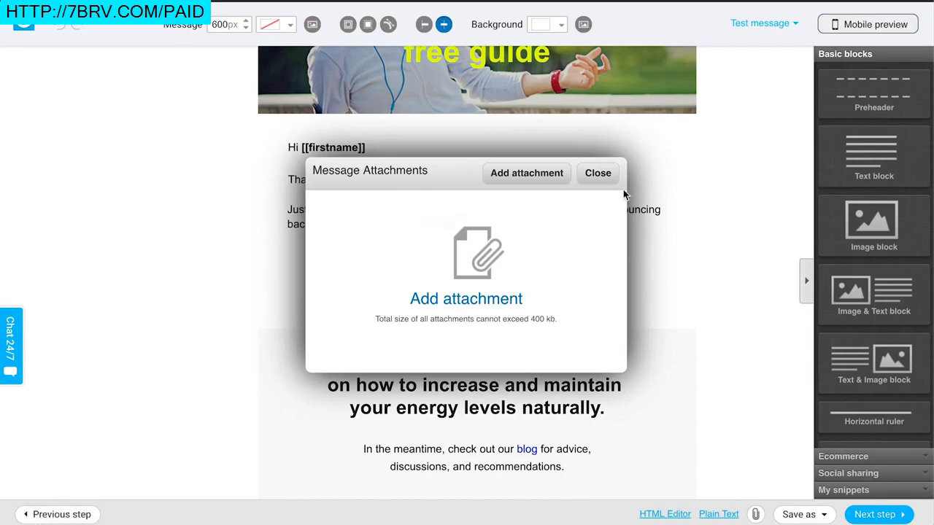
left_click(602, 179)
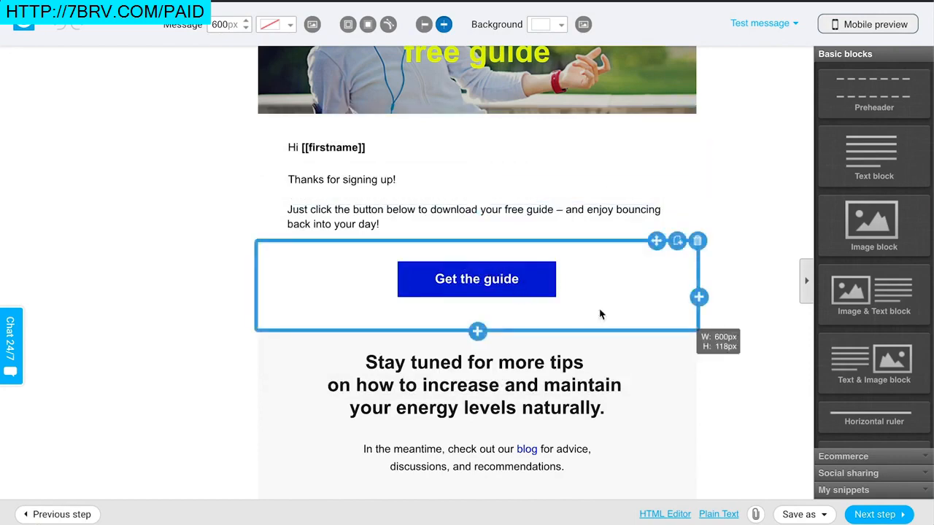
scroll(617, 325, "down", 1)
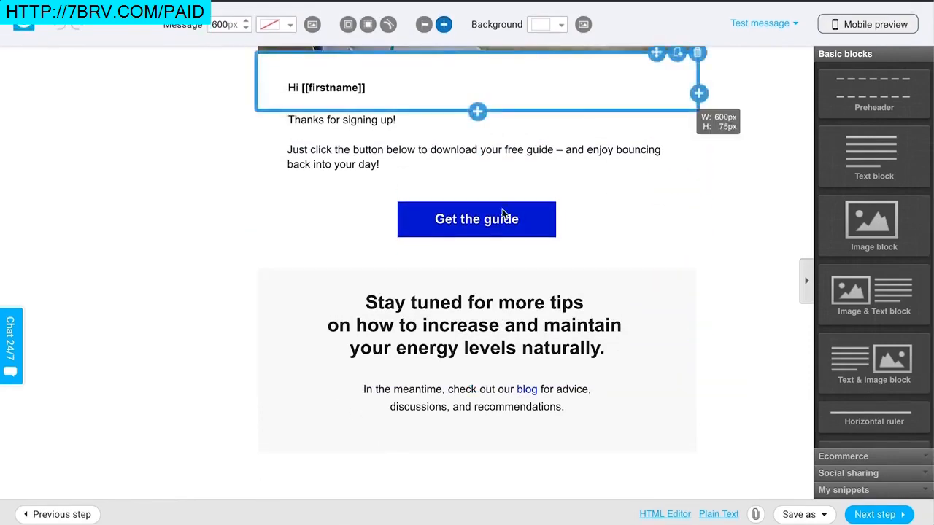
scroll(651, 225, "up", 5)
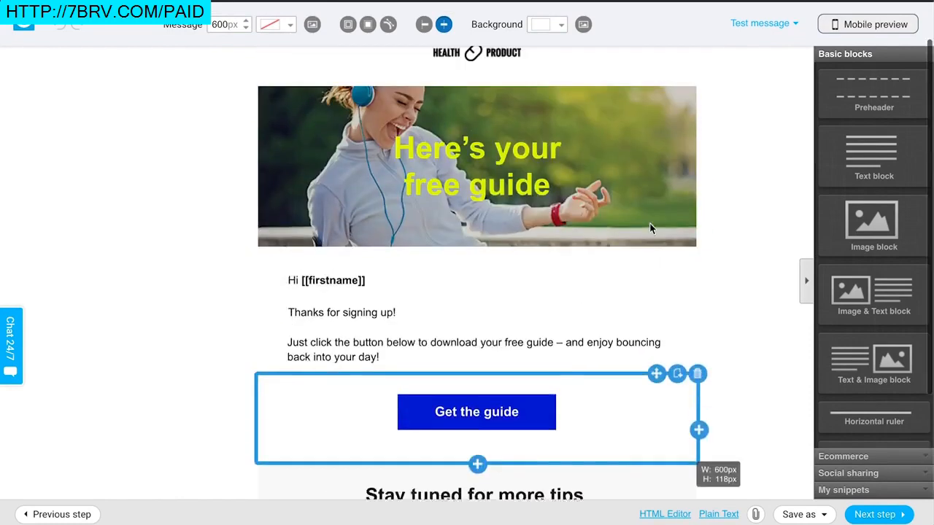
scroll(727, 172, "down", 5)
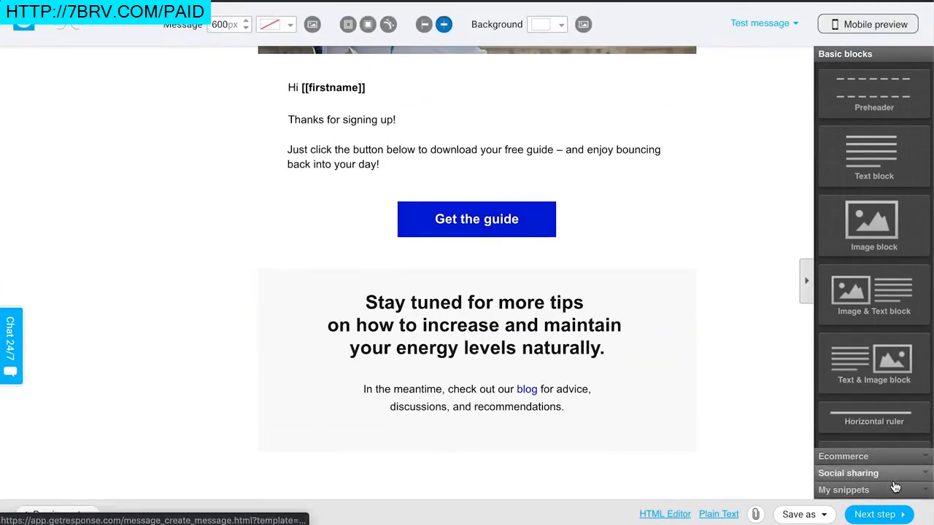
Step: Continue past the email editor to finish the funnel and dismiss the Social Ads Creator popup
left_click(882, 515)
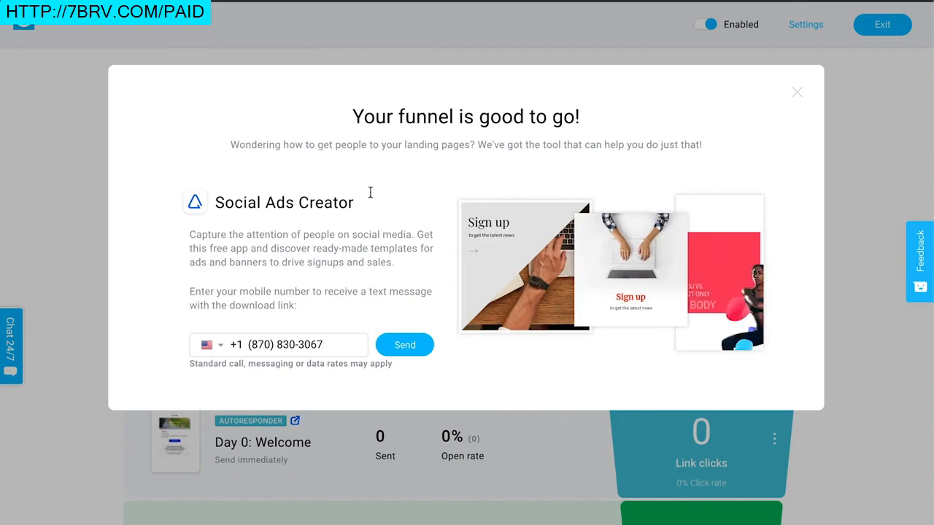
left_click(793, 92)
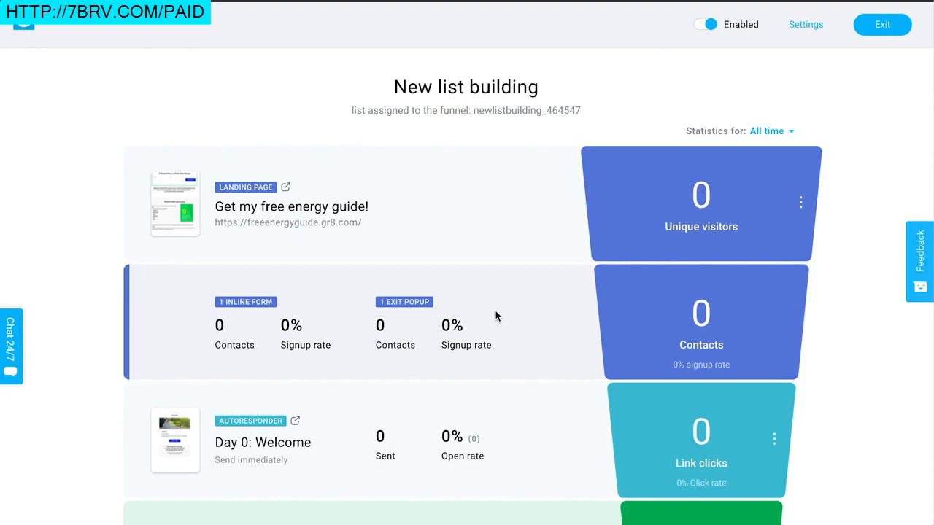
Step: Add another email to the funnel's autoresponder and name the new autoresponder "Message 2"
scroll(496, 316, "down", 3)
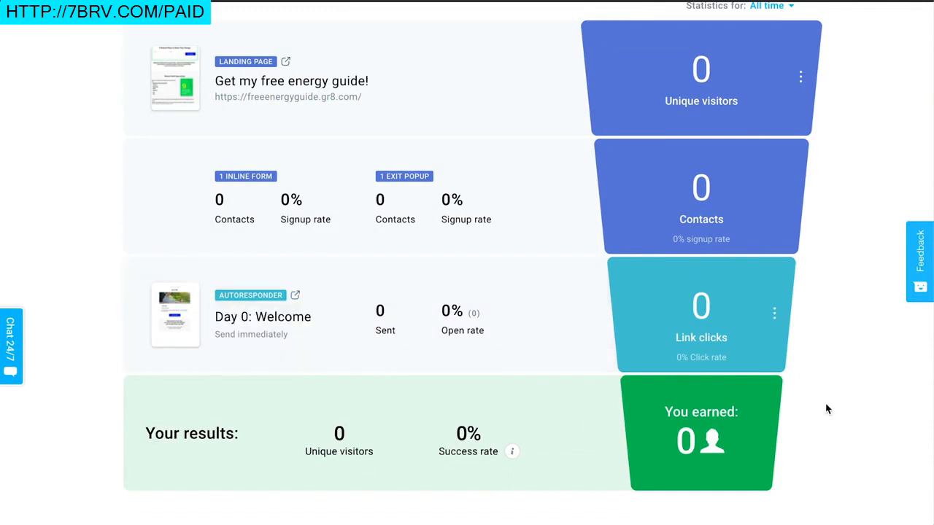
left_click(774, 315)
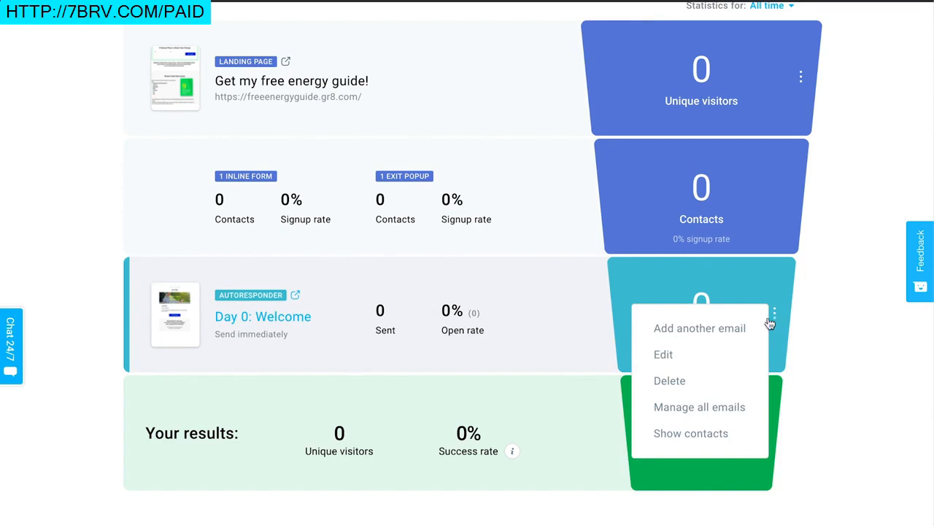
left_click(742, 331)
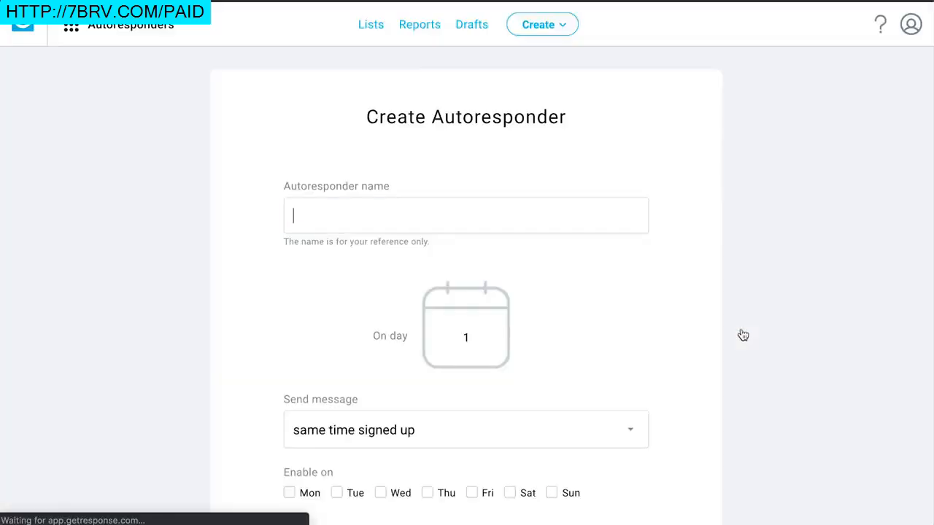
type("Message 2")
Step: Set the autoresponder to send on day 2 and start creating a new email for it
scroll(507, 292, "down", 1)
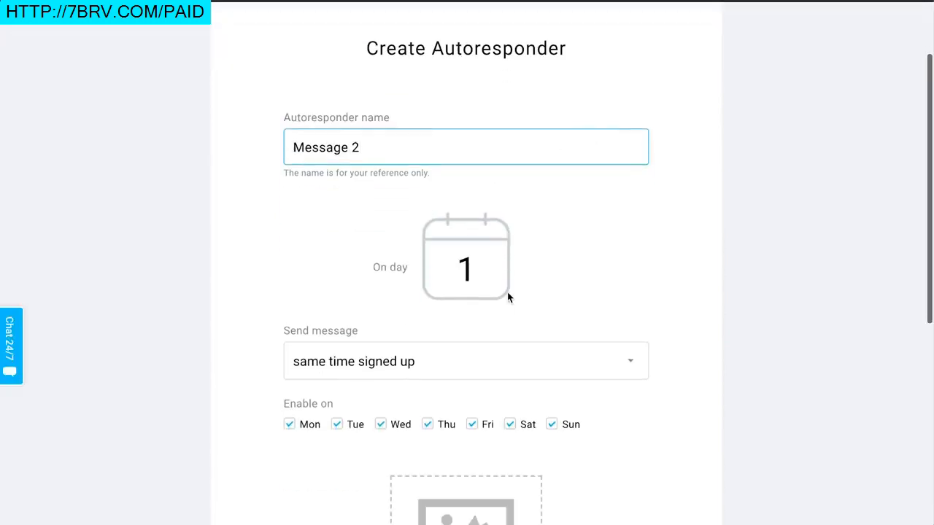
left_click(490, 281)
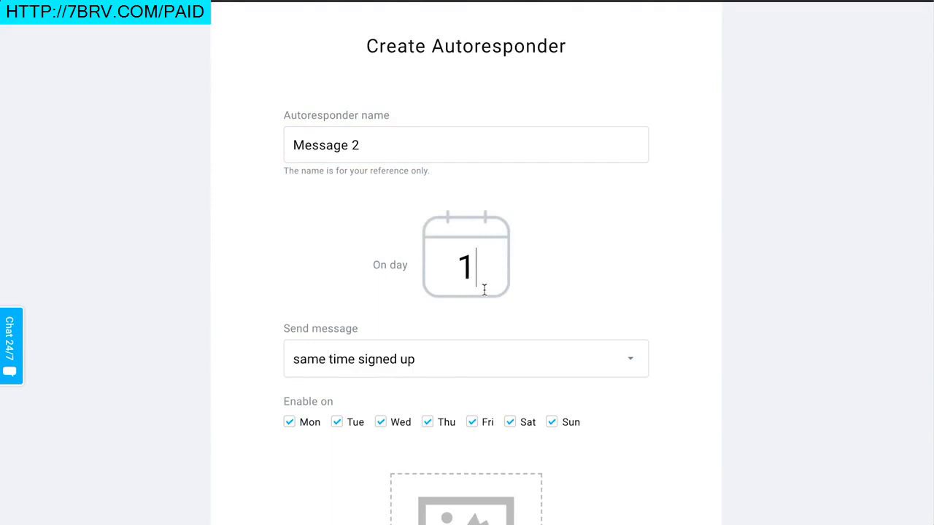
left_click_drag(472, 277, 457, 277)
left_click(482, 260)
key("BackSpace")
type("2")
scroll(687, 297, "down", 1)
scroll(659, 263, "down", 3)
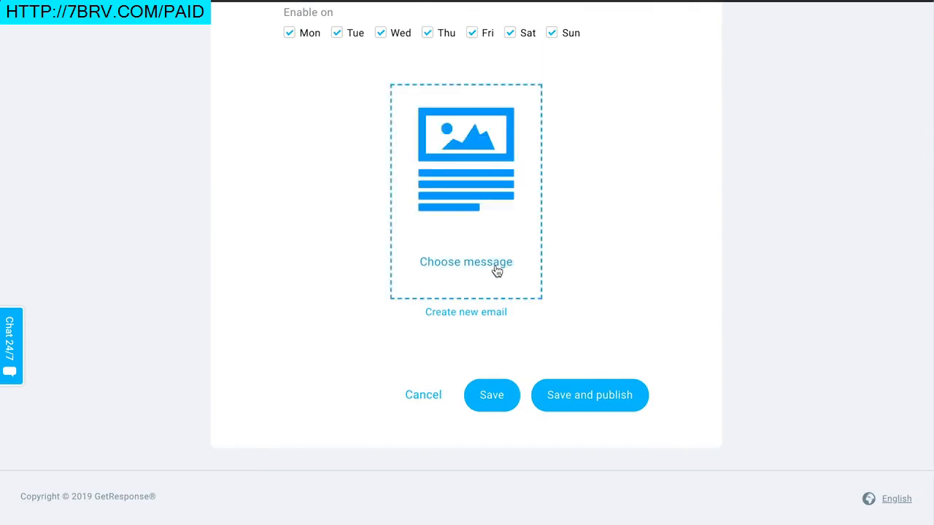
left_click(478, 319)
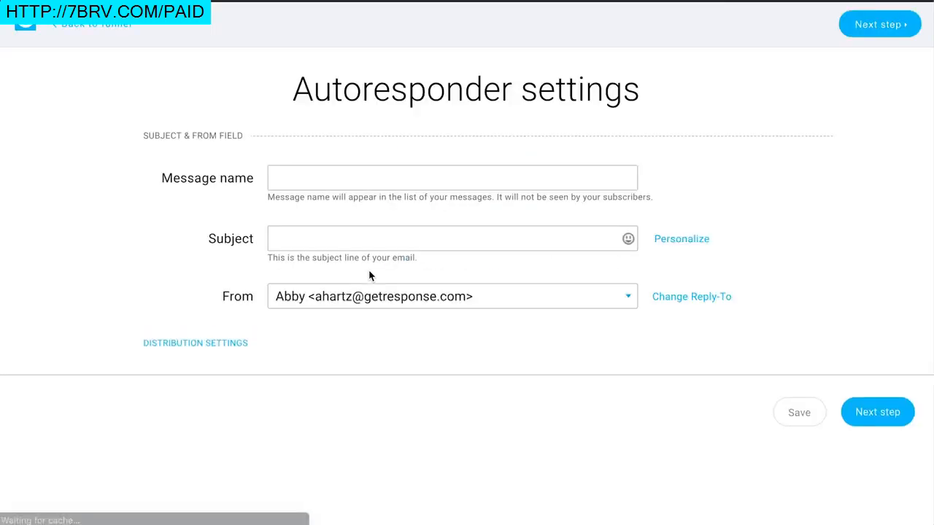
Step: Name the message "Message 2", set its subject to "Here's your first batch of healthy tips!", and continue
left_click(357, 184)
type("Message 2")
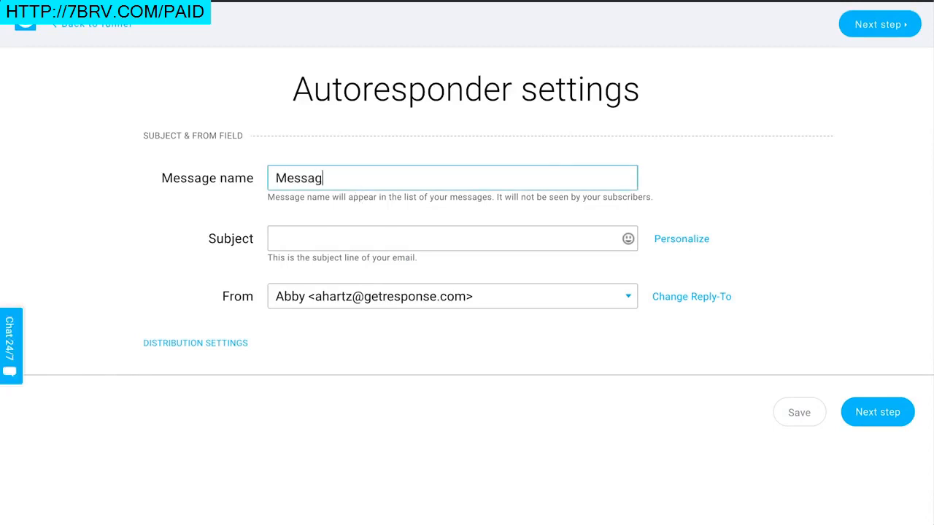
left_click(384, 242)
type("Here's your first batch of he")
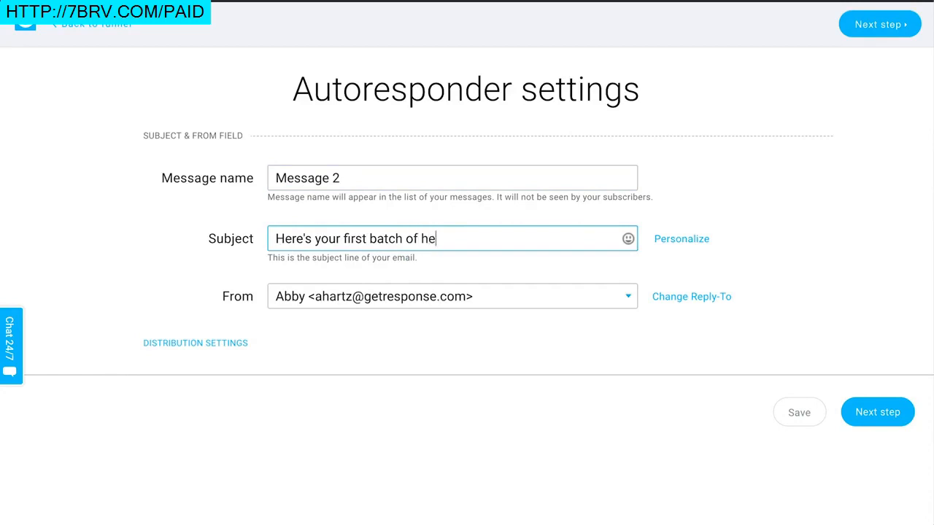
type("althy tips!")
left_click(881, 411)
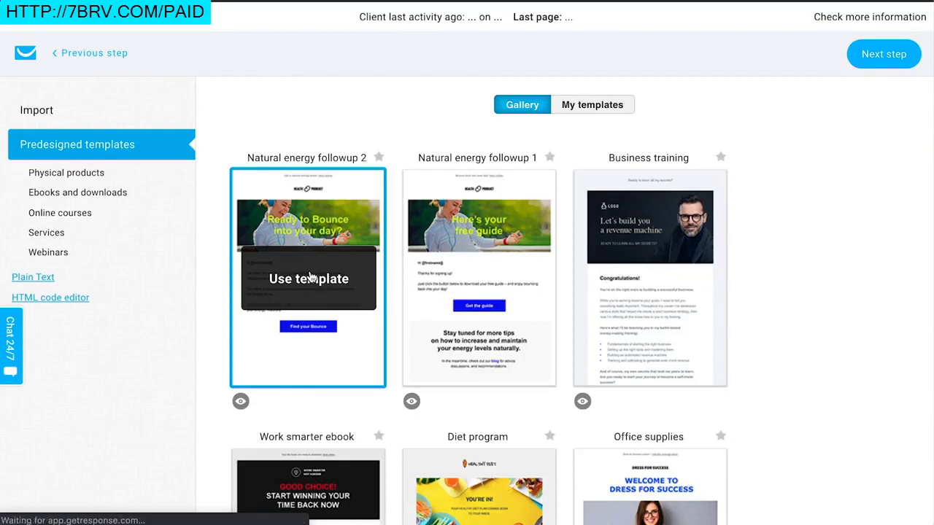
Step: Use the Natural energy followup 2 template and scroll through the email's content
left_click(309, 277)
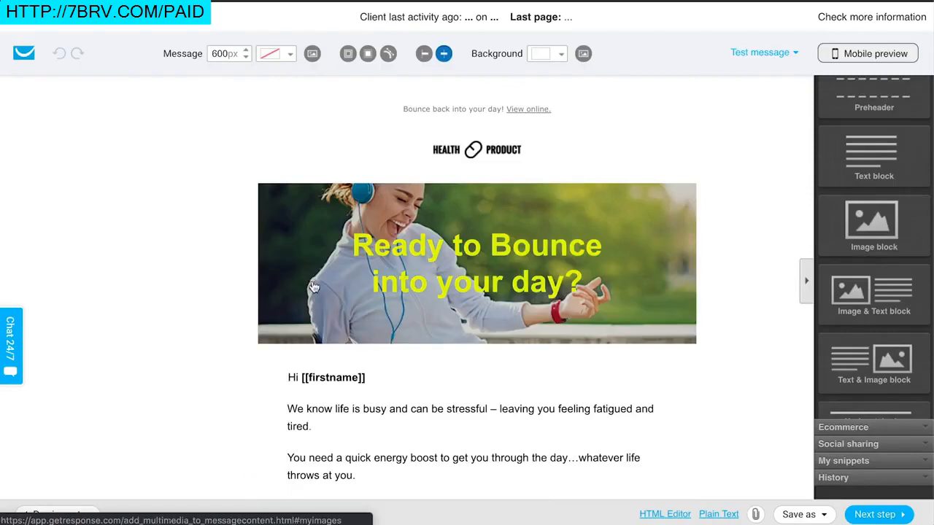
scroll(310, 277, "down", 5)
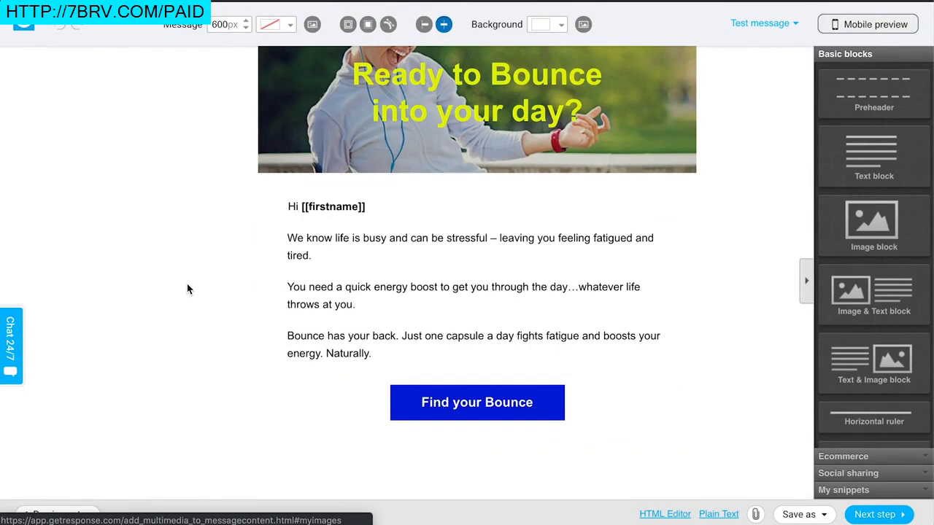
scroll(189, 285, "up", 5)
scroll(190, 285, "down", 5)
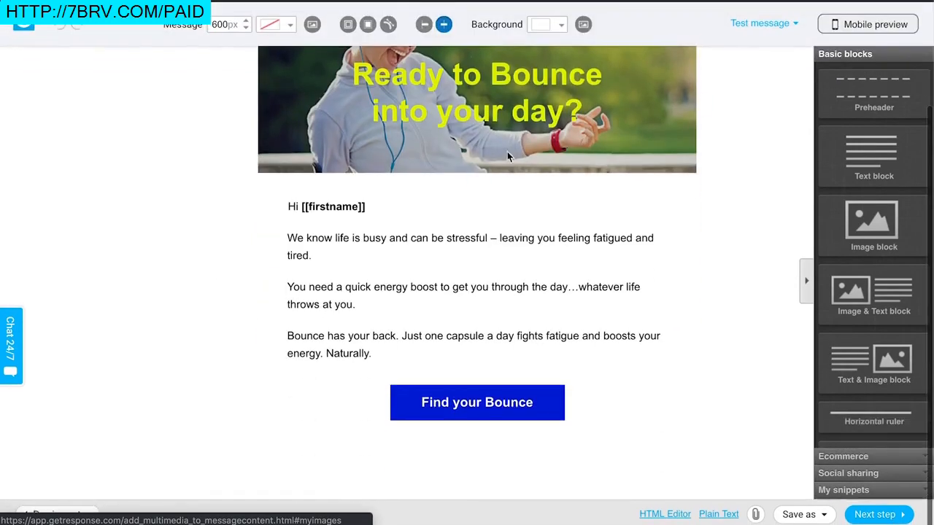
scroll(543, 381, "up", 5)
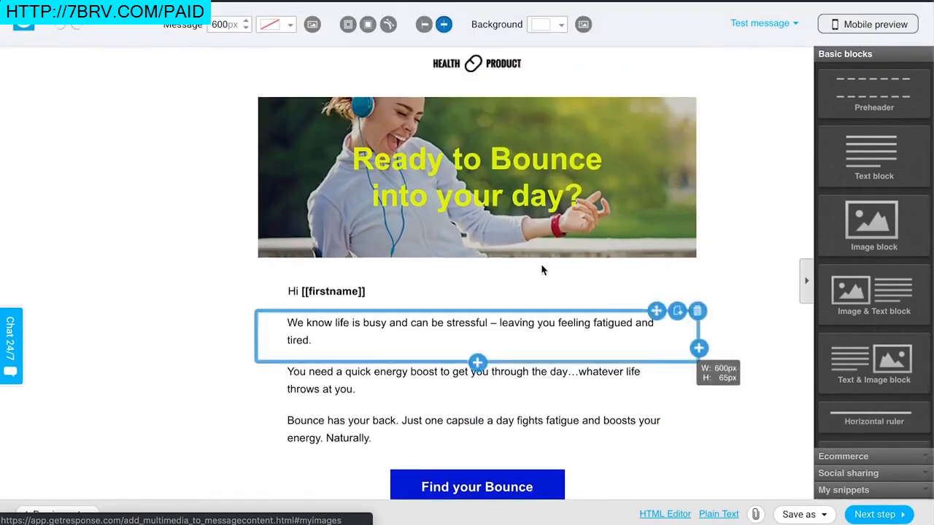
scroll(772, 317, "down", 3)
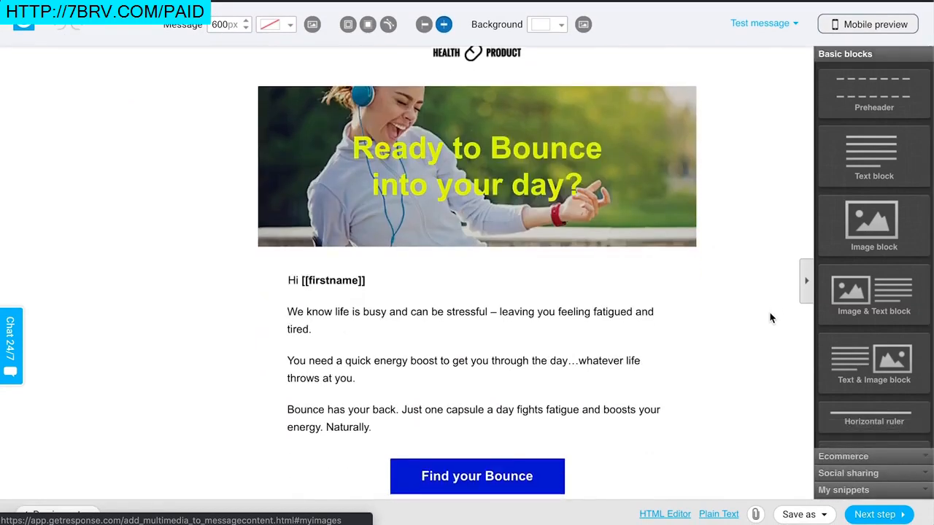
scroll(879, 328, "down", 3)
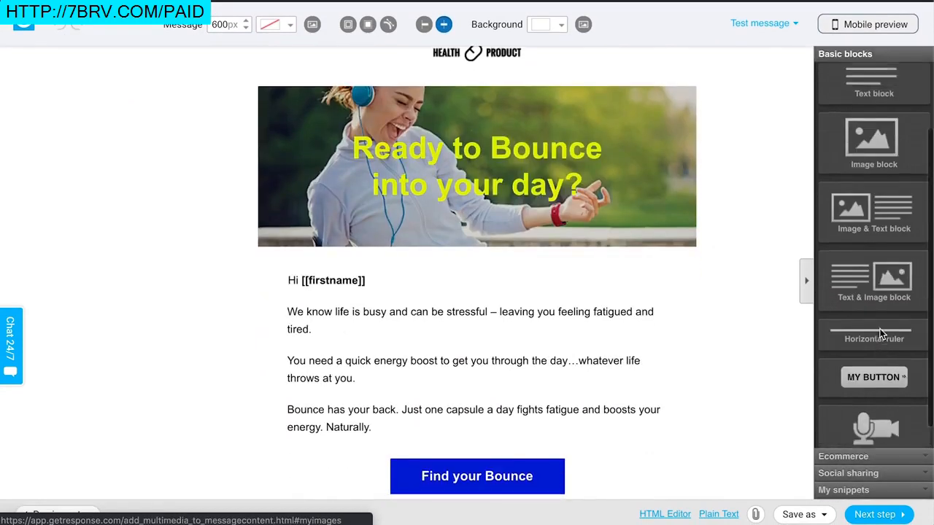
scroll(876, 219, "up", 3)
scroll(874, 328, "down", 3)
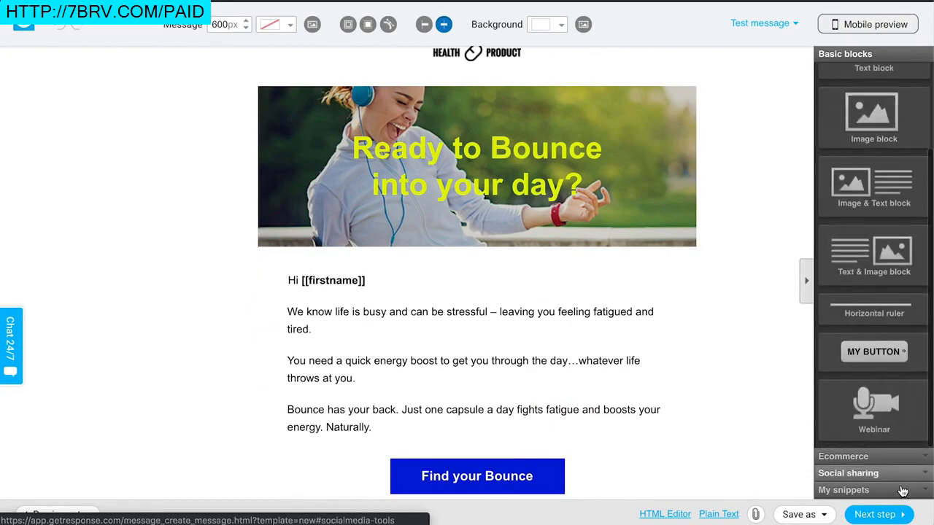
Step: Finish the email and save and publish the day 2 autoresponder
left_click(879, 514)
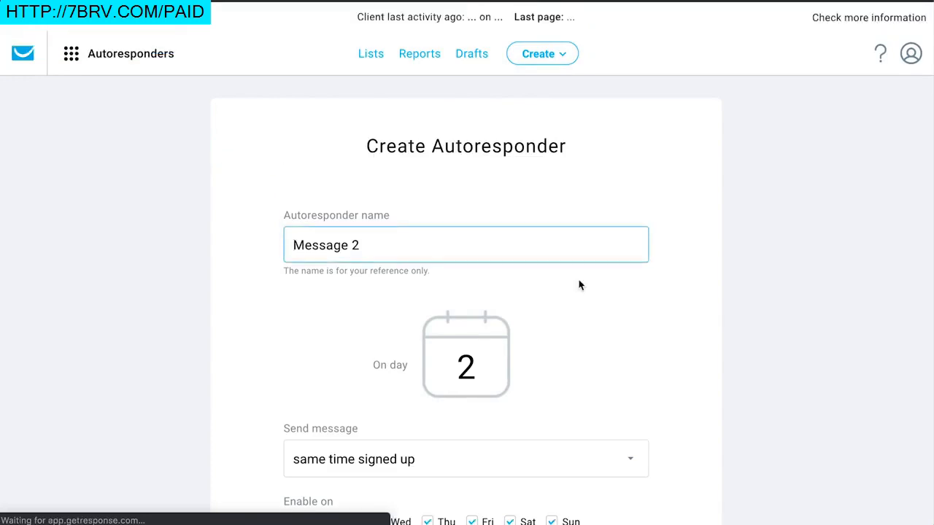
scroll(580, 284, "down", 5)
scroll(620, 394, "down", 3)
left_click(600, 398)
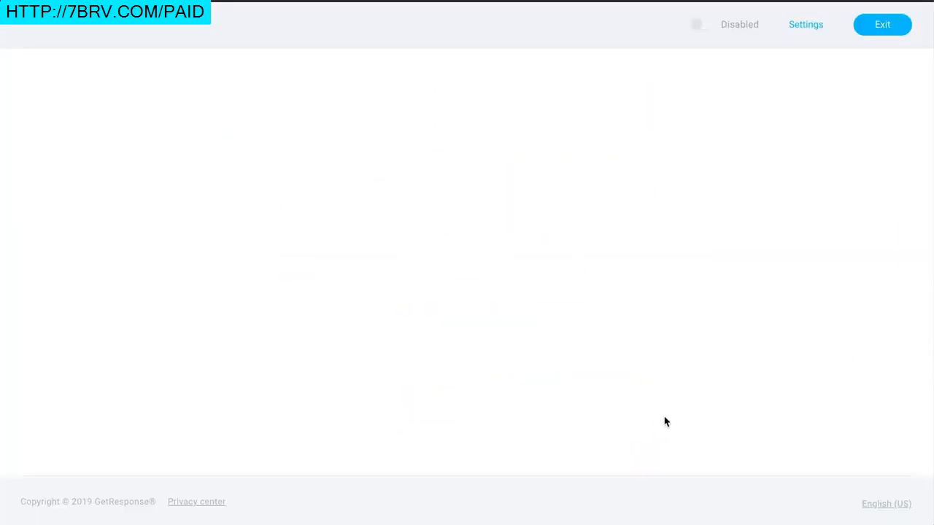
Step: Review the funnel's autoresponder emails and open the published landing page to examine it
scroll(740, 401, "down", 3)
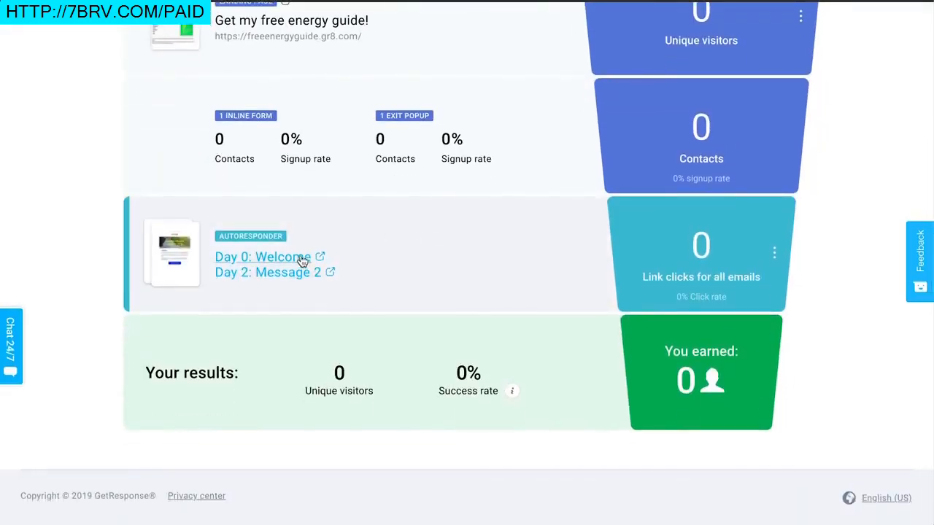
mouse_move(777, 258)
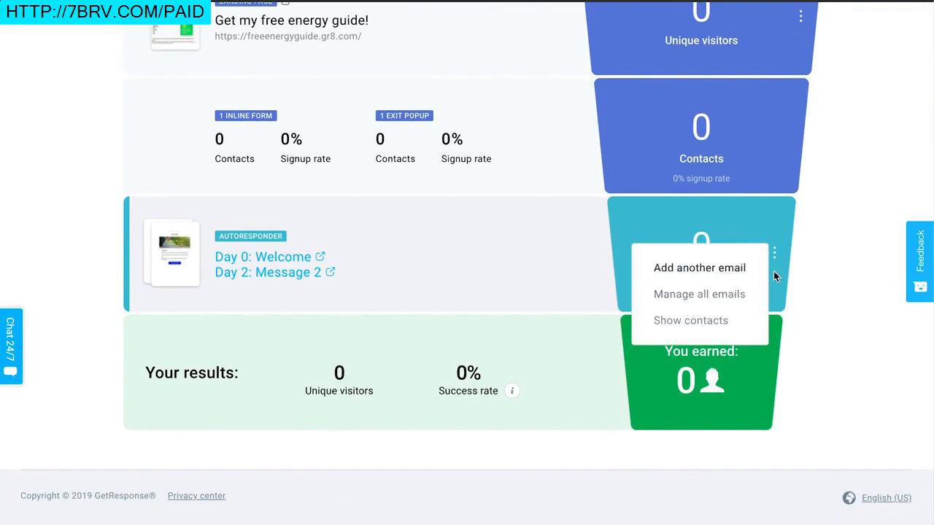
scroll(776, 352, "up", 5)
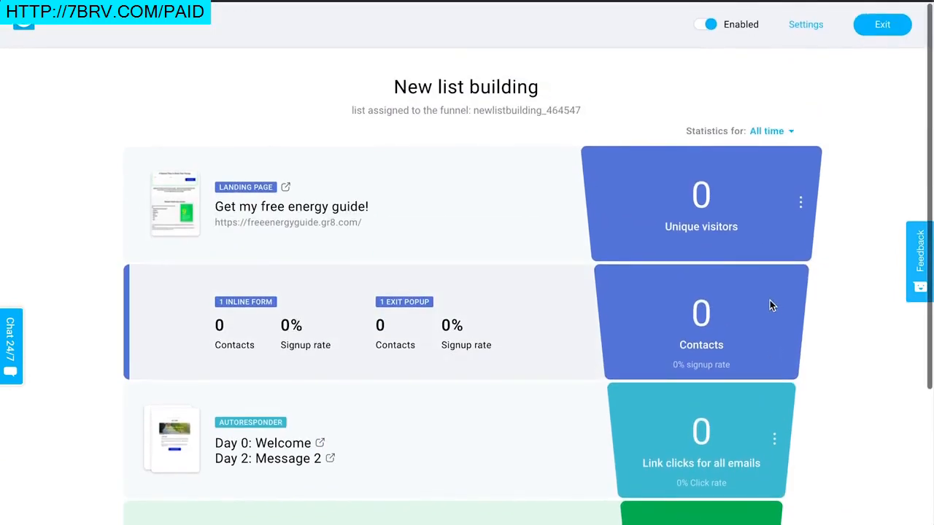
left_click(336, 227)
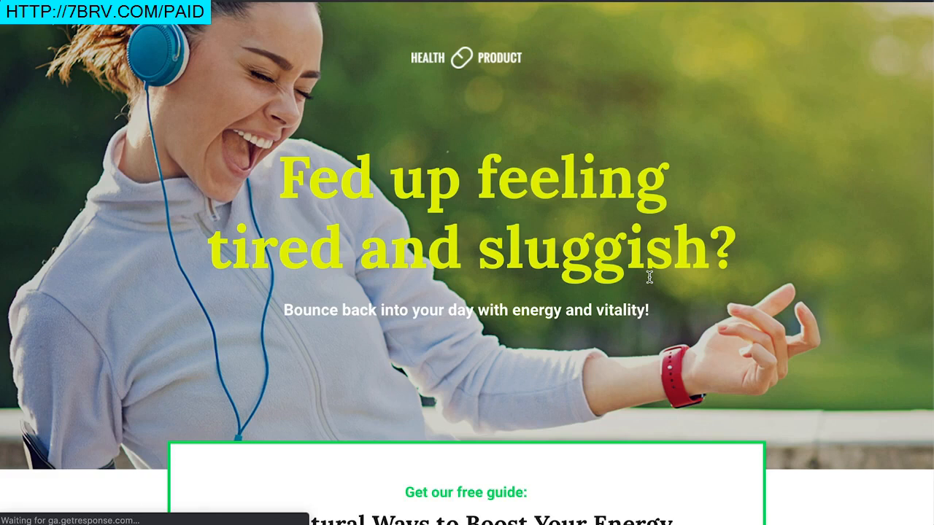
scroll(649, 277, "down", 5)
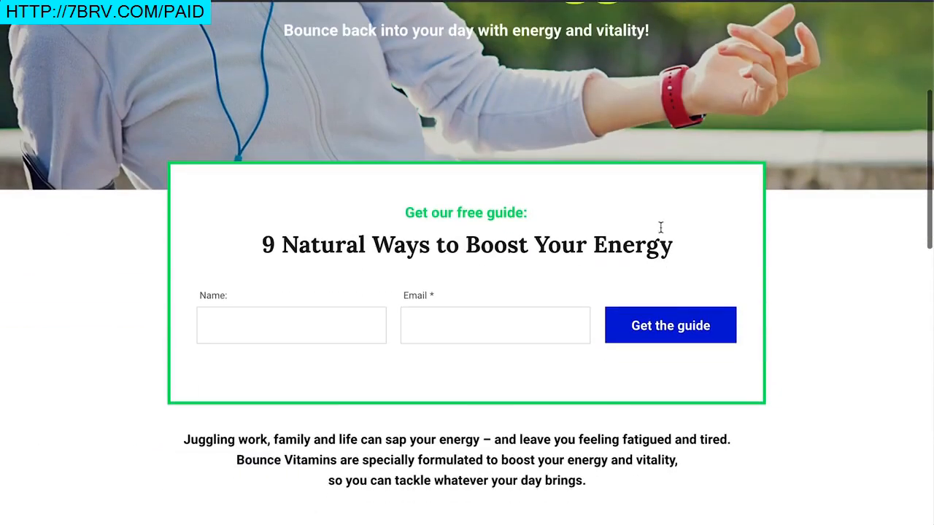
scroll(694, 234, "down", 3)
scroll(734, 365, "up", 1)
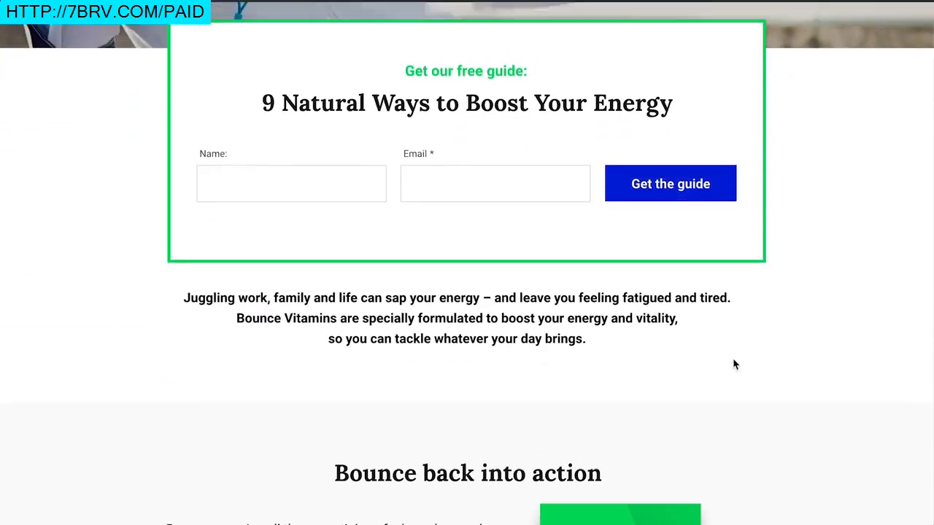